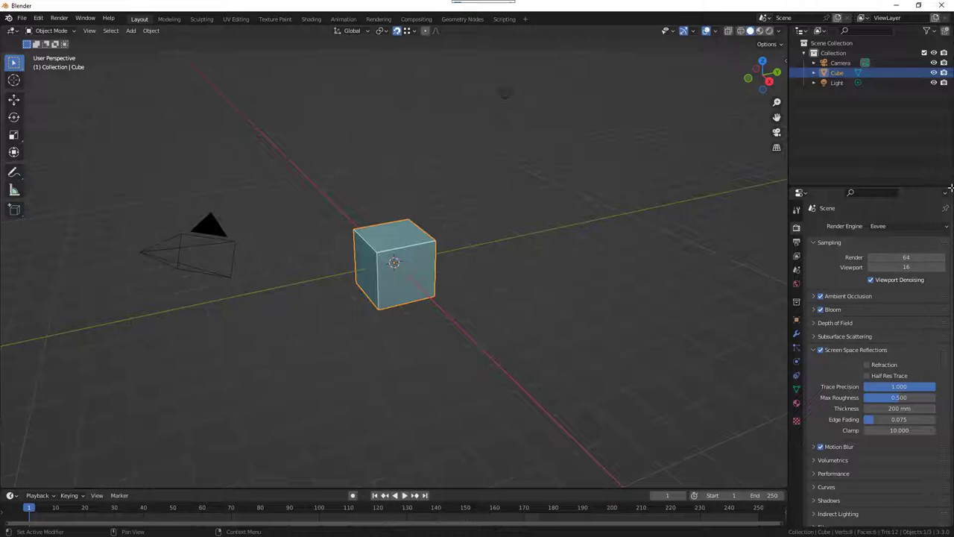
# Split the Properties area and make the lower half an Image Editor
pyautogui.moveTo(951, 187)
pyautogui.mouseDown()
pyautogui.moveTo(886, 367)
pyautogui.moveTo(891, 325)
pyautogui.mouseUp()
pyautogui.click(800, 333)
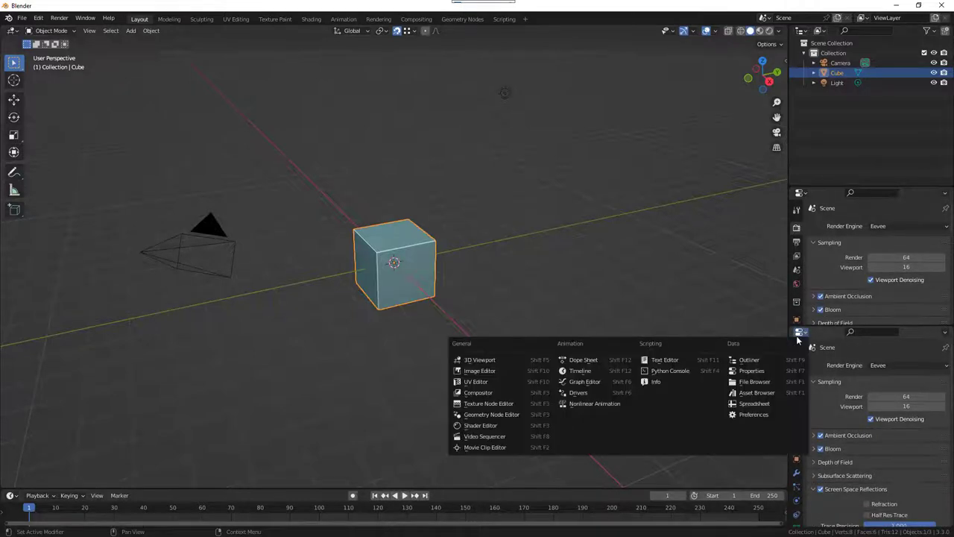
pyautogui.click(495, 370)
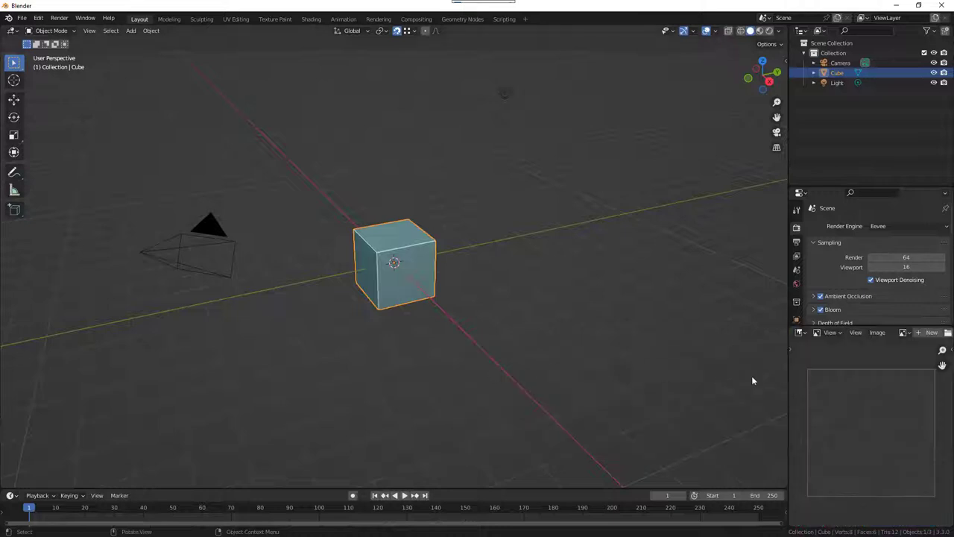
# Open c20-reference.png from the c-20 folder in the Image Editor
pyautogui.click(877, 333)
pyautogui.click(841, 353)
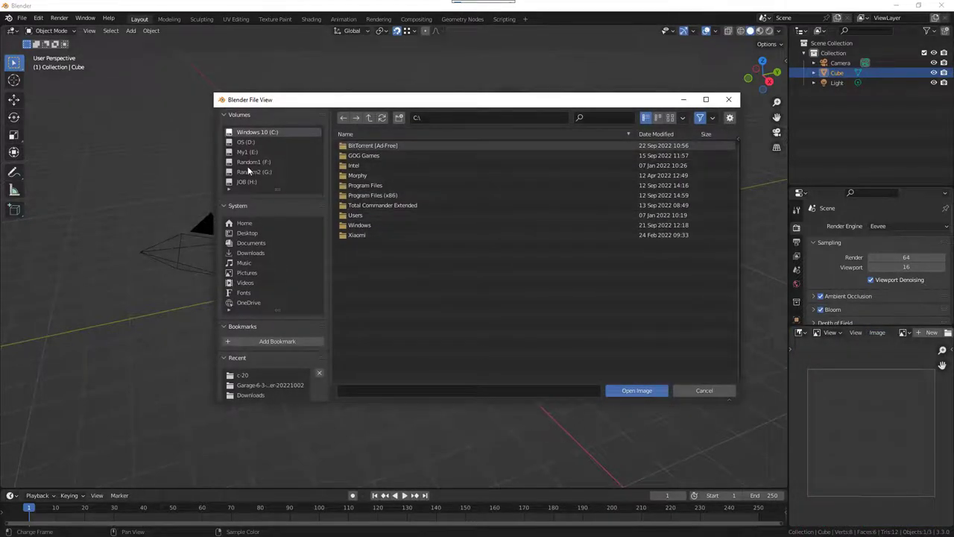
pyautogui.click(252, 377)
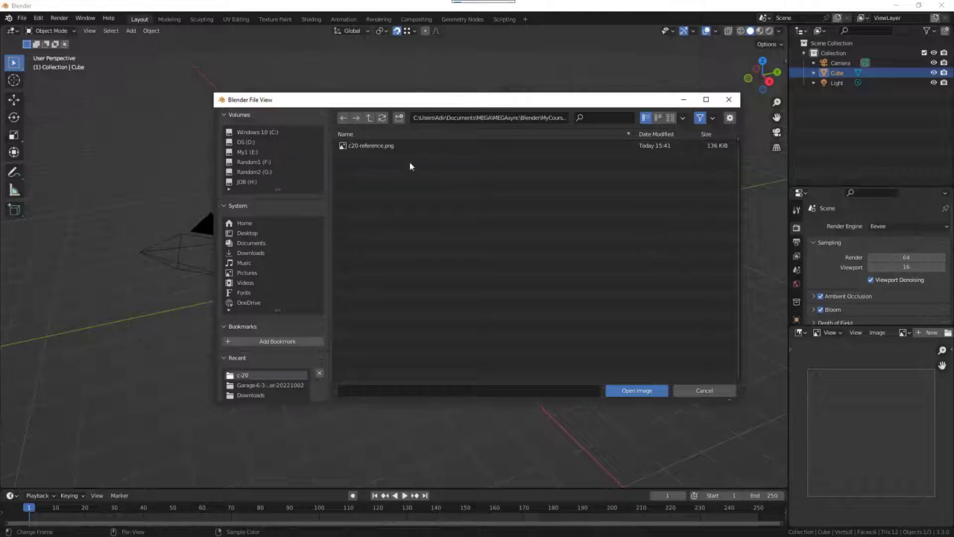
pyautogui.click(382, 145)
# Load the c20-reference.png profile drawing into the Image Editor
pyautogui.click(650, 395)
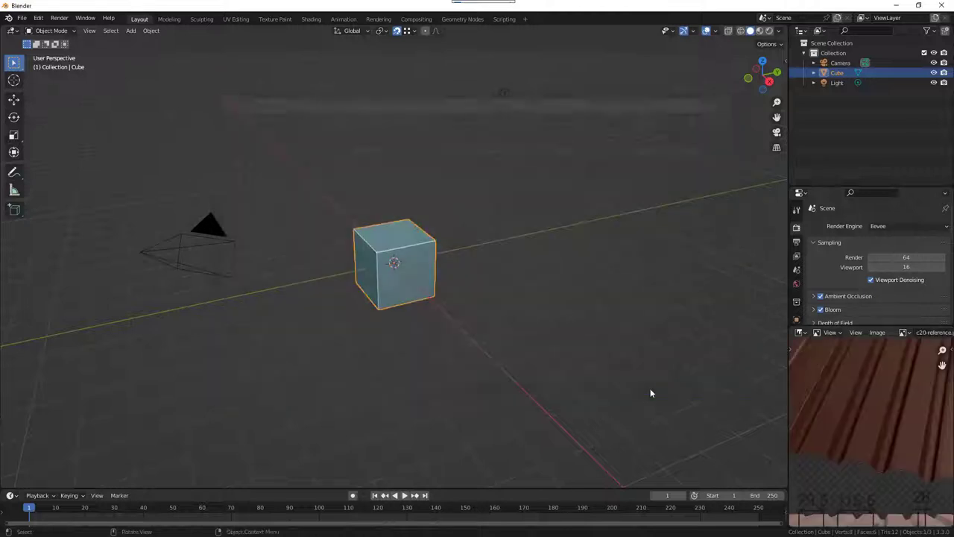
pyautogui.scroll(-1, 867, 452)
pyautogui.scroll(-2, 867, 455)
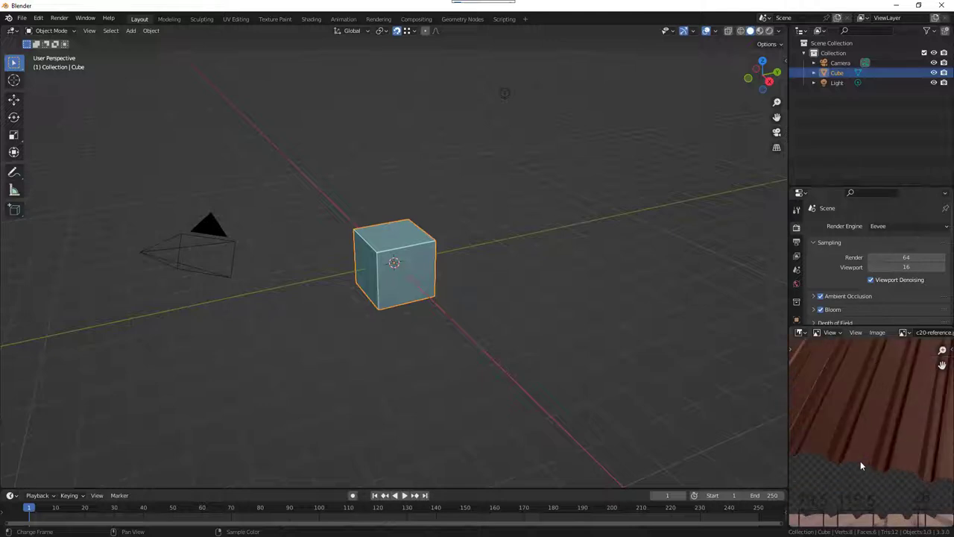
pyautogui.scroll(2, 860, 461)
pyautogui.scroll(1, 861, 461)
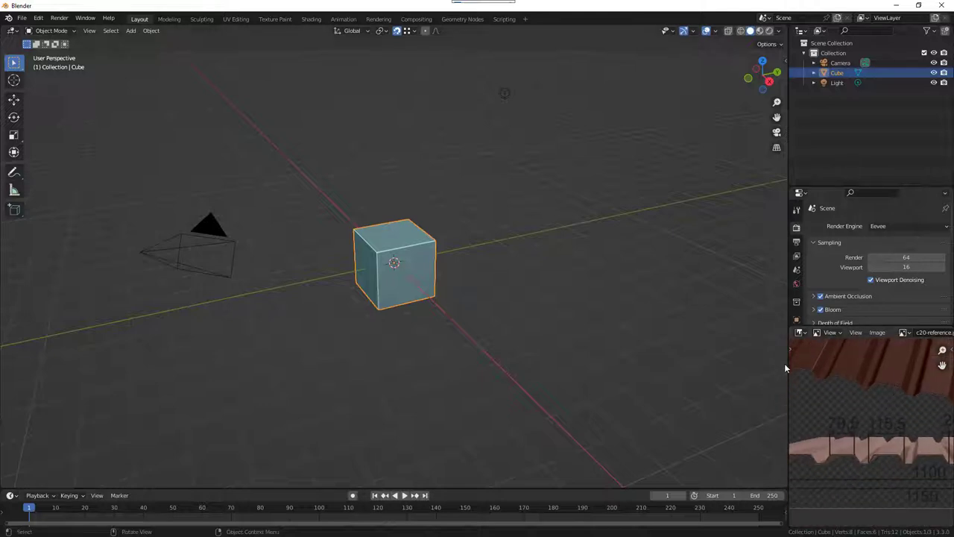
# Widen the side editors and frame the 79.5, 115.5 and 26 profile dimensions
pyautogui.moveTo(787, 360); pyautogui.dragTo(698, 357)
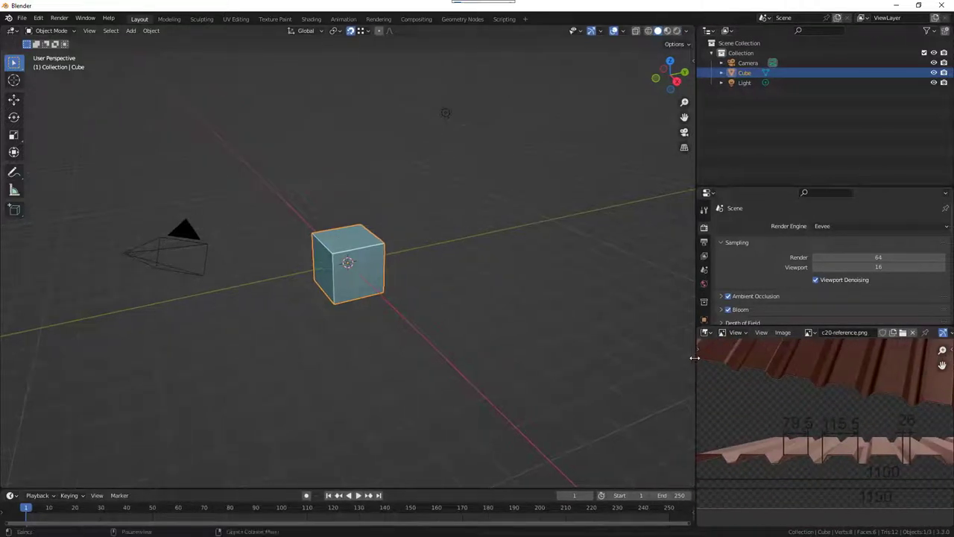
pyautogui.scroll(2, 768, 409)
pyautogui.scroll(2, 753, 419)
pyautogui.moveTo(735, 430)
pyautogui.mouseDown(button='middle')
pyautogui.moveTo(880, 355)
pyautogui.moveTo(790, 416)
pyautogui.mouseUp(button='middle')
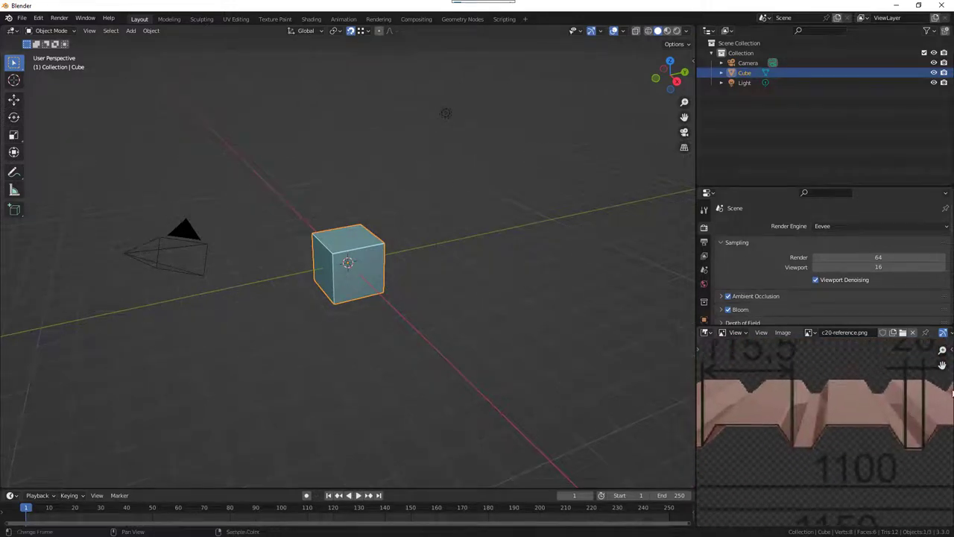
pyautogui.scroll(-1, 790, 416)
pyautogui.scroll(-1, 791, 417)
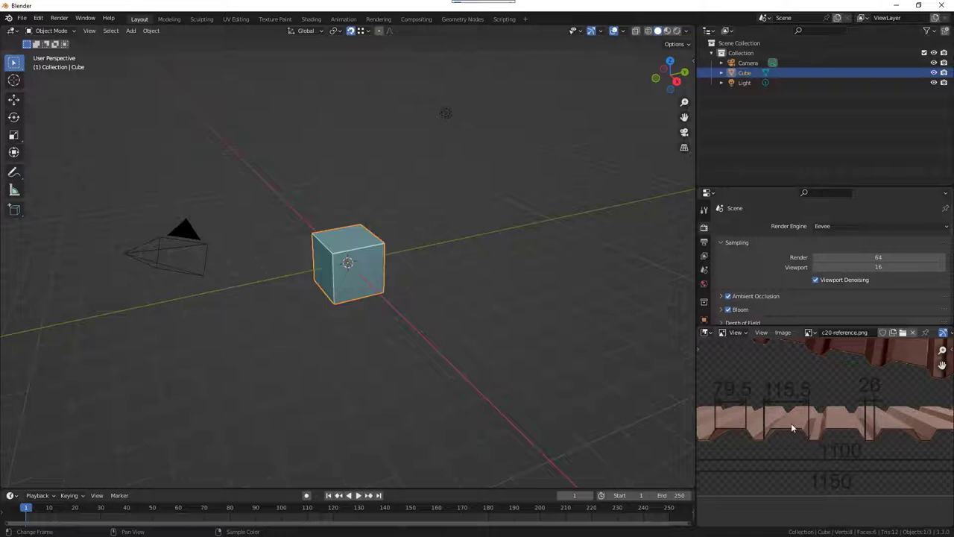
pyautogui.moveTo(791, 423)
pyautogui.mouseDown(button='middle')
pyautogui.moveTo(706, 414)
pyautogui.moveTo(744, 439)
pyautogui.mouseUp(button='middle')
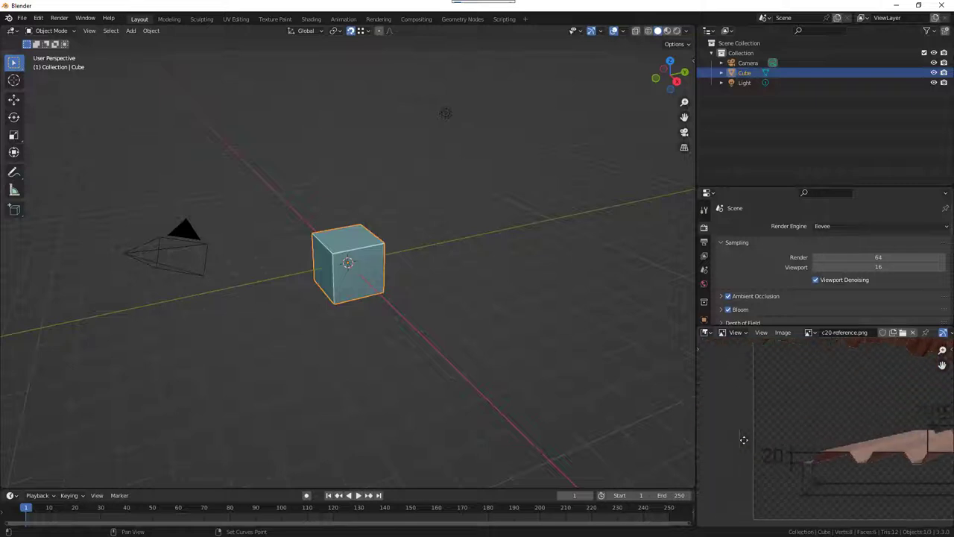
pyautogui.moveTo(744, 439); pyautogui.dragTo(774, 443, button='middle')
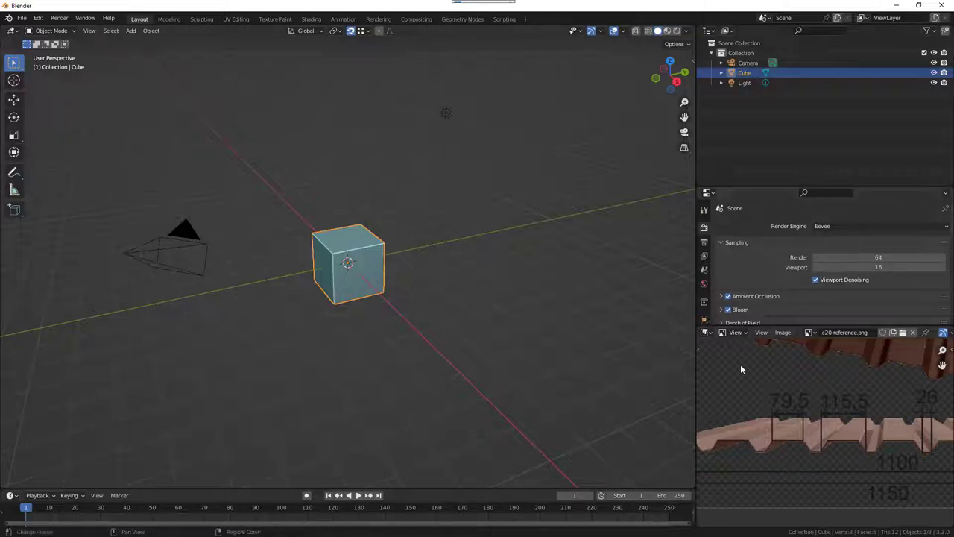
pyautogui.hotkey('alt', 'Tab')
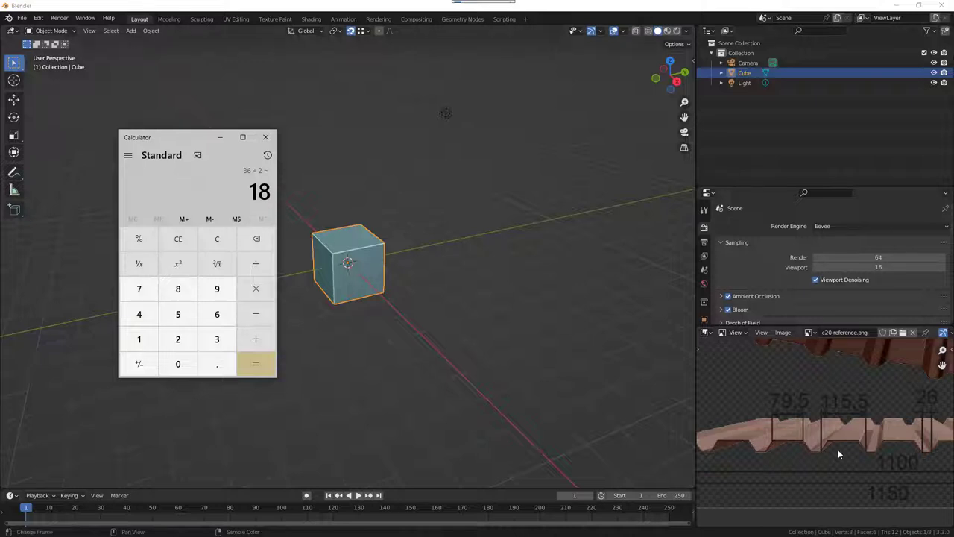
pyautogui.click(375, 260)
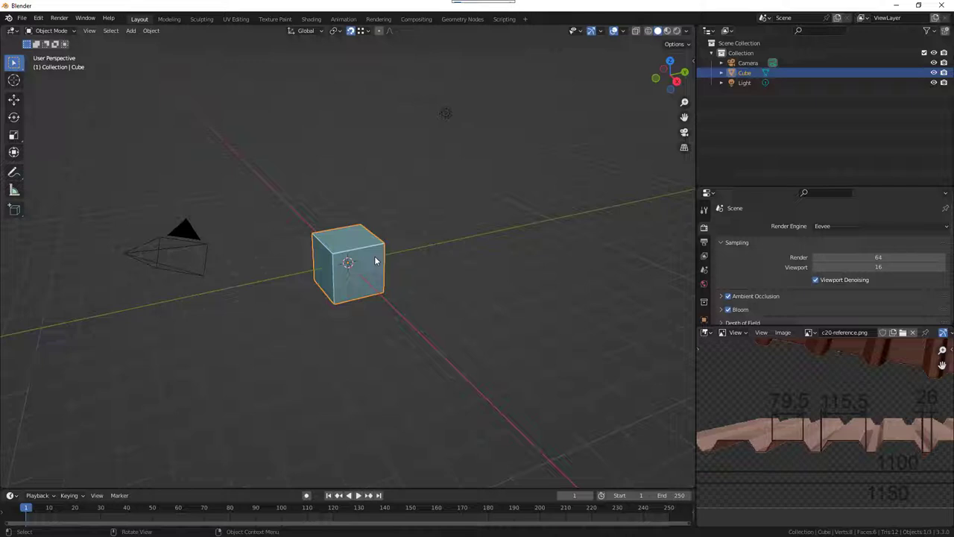
# Merge all cube vertices at the centre, then switch to the Bottom orthographic view
pyautogui.press('Tab')
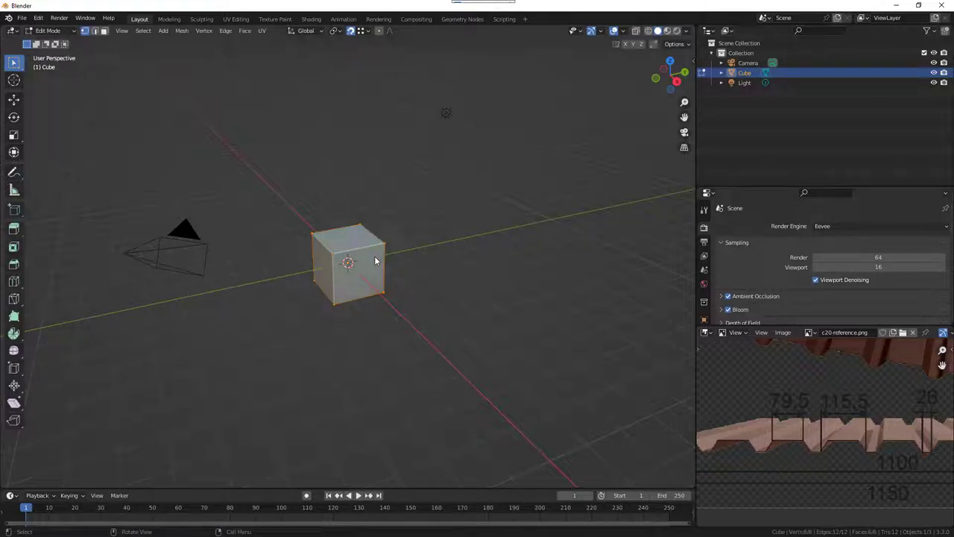
pyautogui.rightClick(376, 261)
pyautogui.click(414, 257)
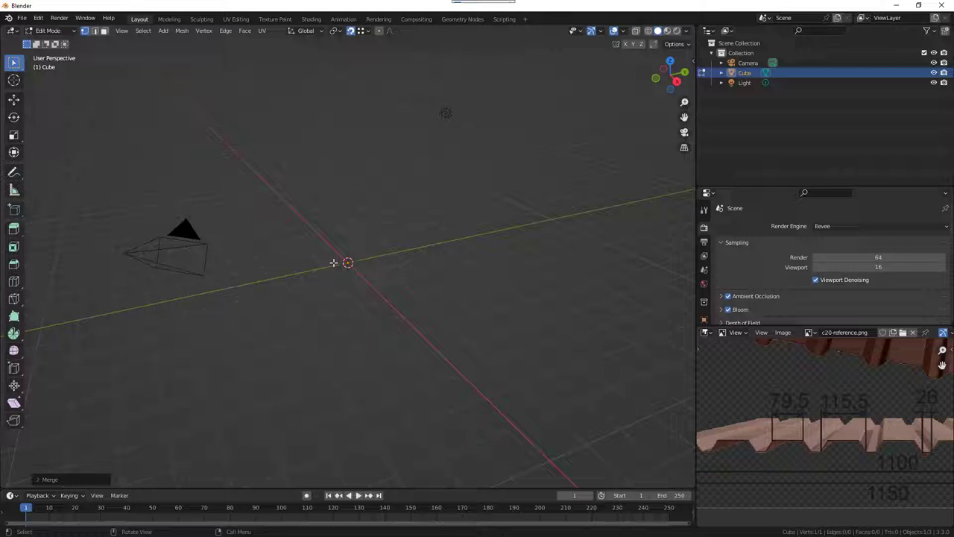
pyautogui.press('Tab')
pyautogui.press('`')
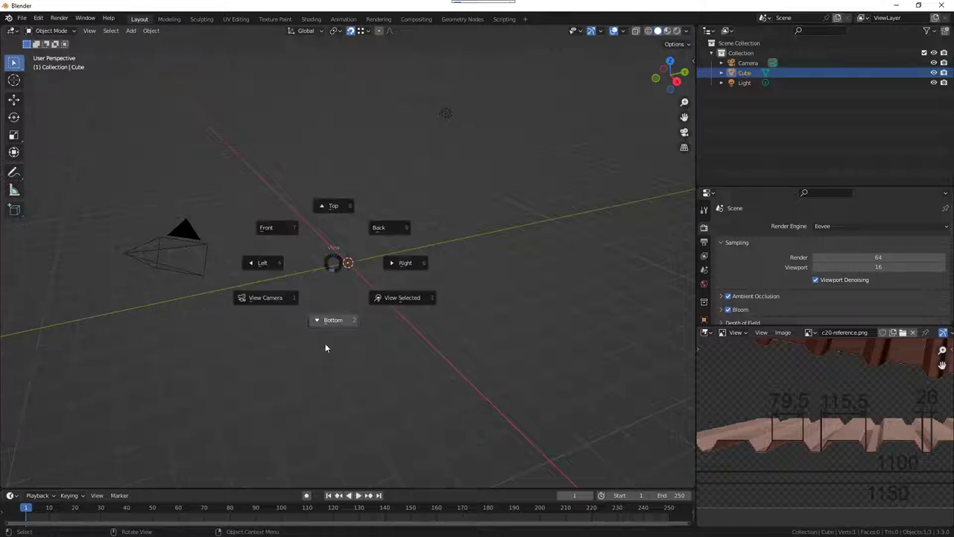
pyautogui.click(325, 347)
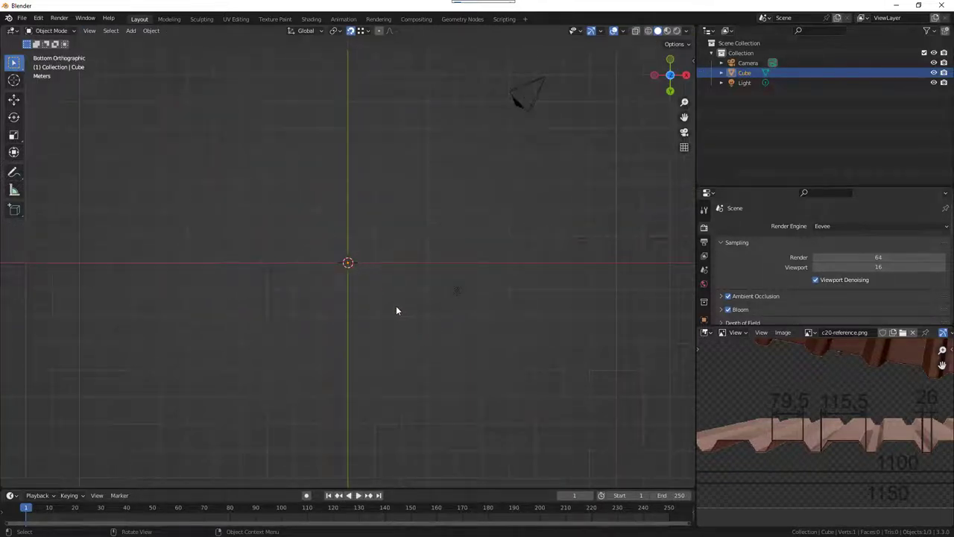
# Extrude a new vertex 20 mm along Y from the centre vertex
pyautogui.press('Tab')
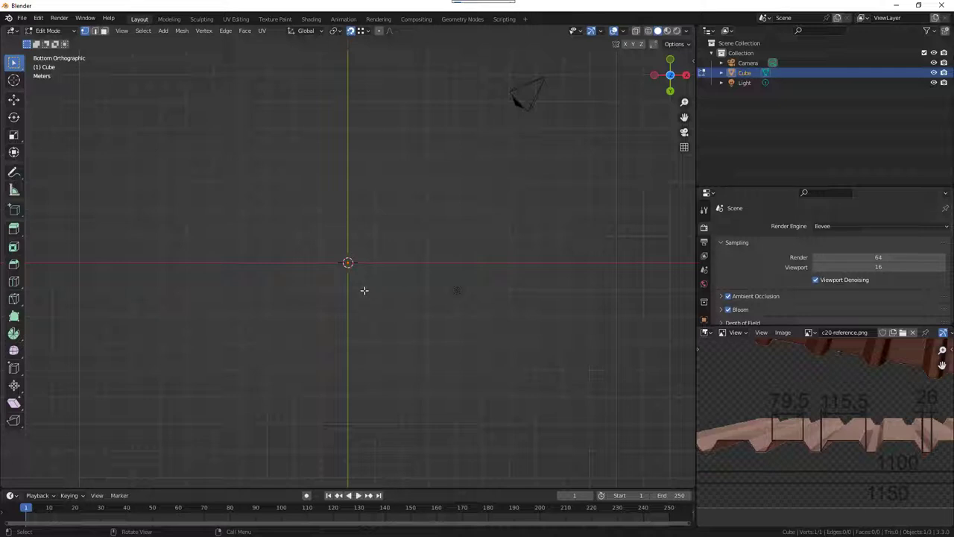
pyautogui.press('e')
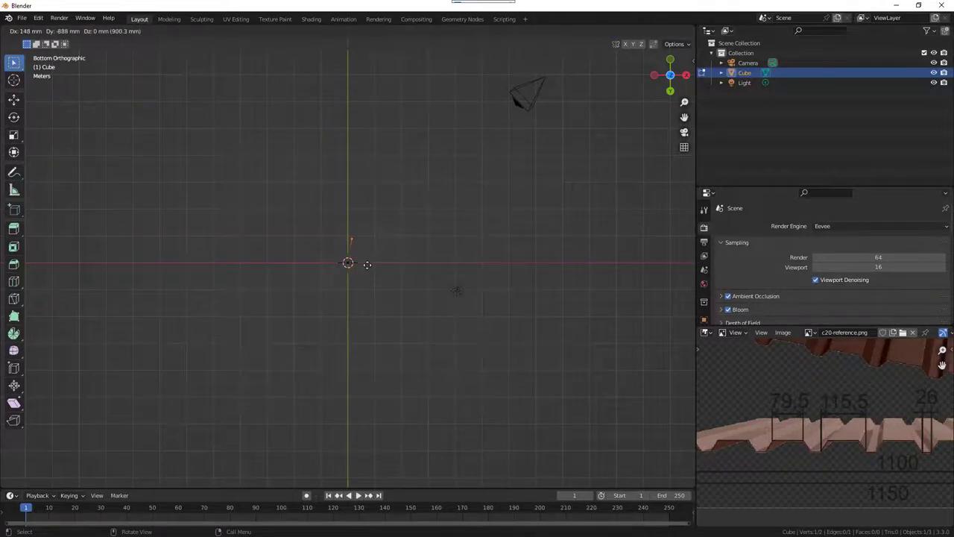
pyautogui.press('y')
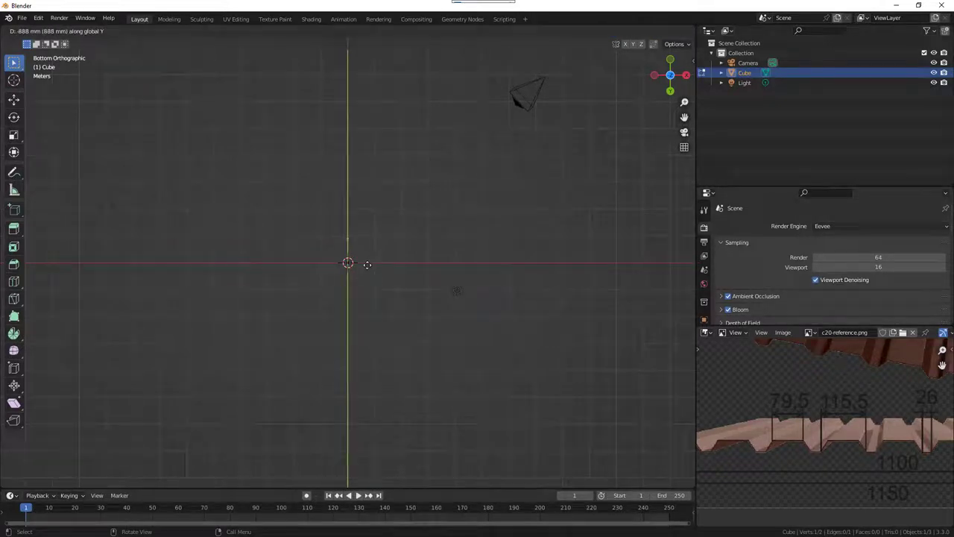
pyautogui.write('20')
pyautogui.press('Return')
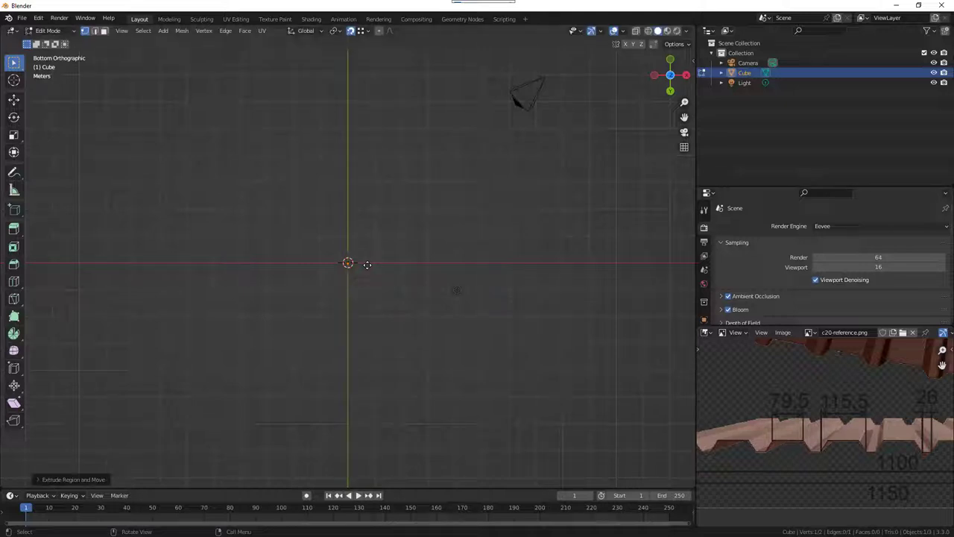
# Frame the view on the new edge and return to Edit Mode
pyautogui.press('`')
pyautogui.press('Escape')
pyautogui.press('Tab')
pyautogui.press('KP_Decimal')
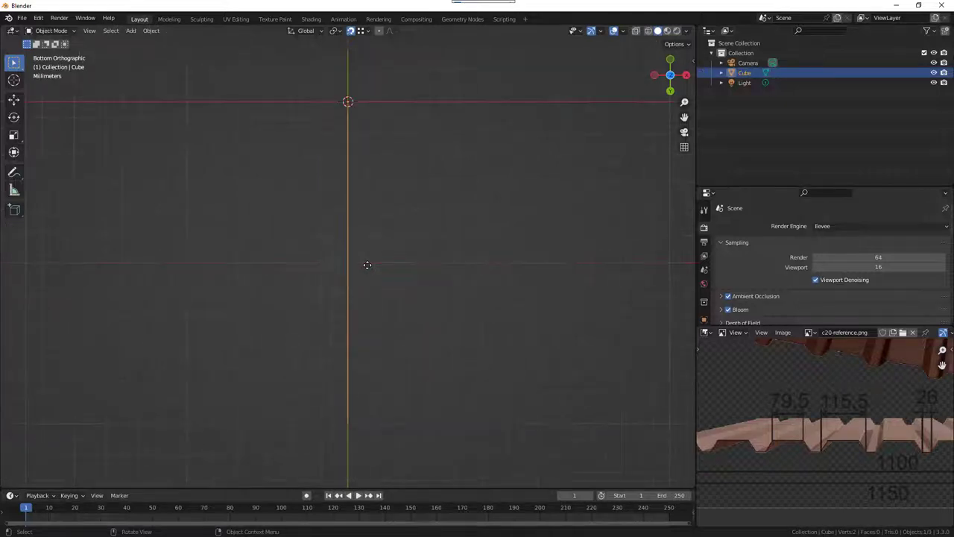
pyautogui.press('Tab')
pyautogui.scroll(-2, 368, 265)
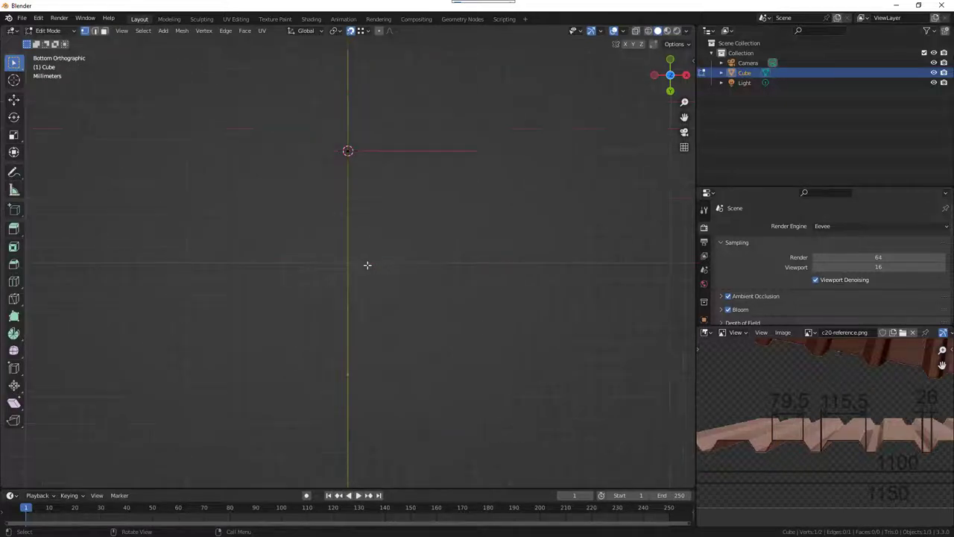
pyautogui.scroll(-3, 368, 264)
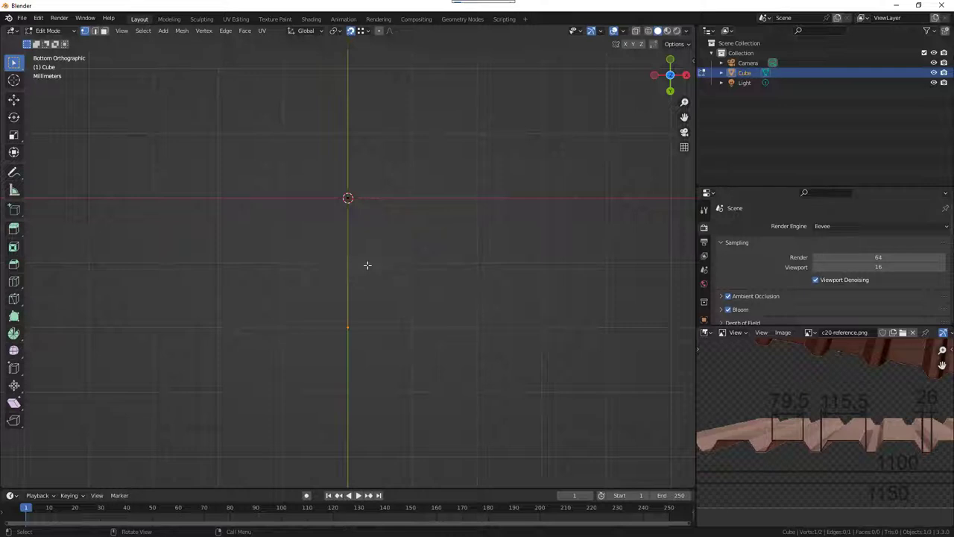
pyautogui.press('Tab')
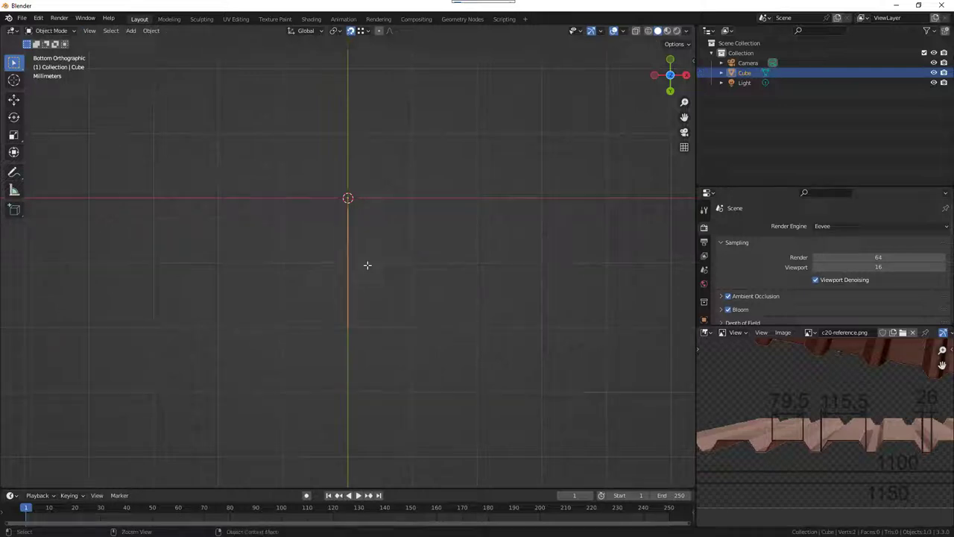
pyautogui.press('Tab')
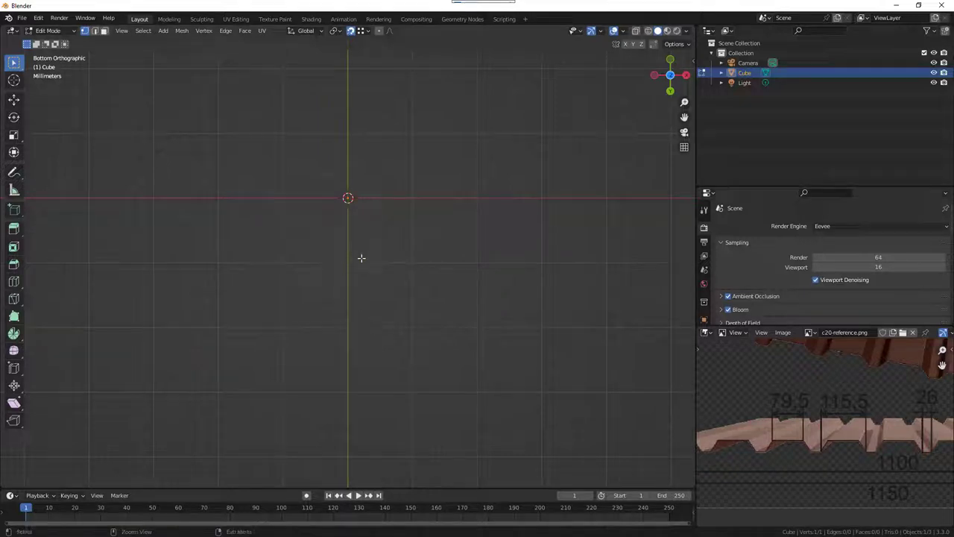
# Move the vertex -20 along Y, then 18.75 mm along X to form the slope
pyautogui.press('g')
pyautogui.press('y')
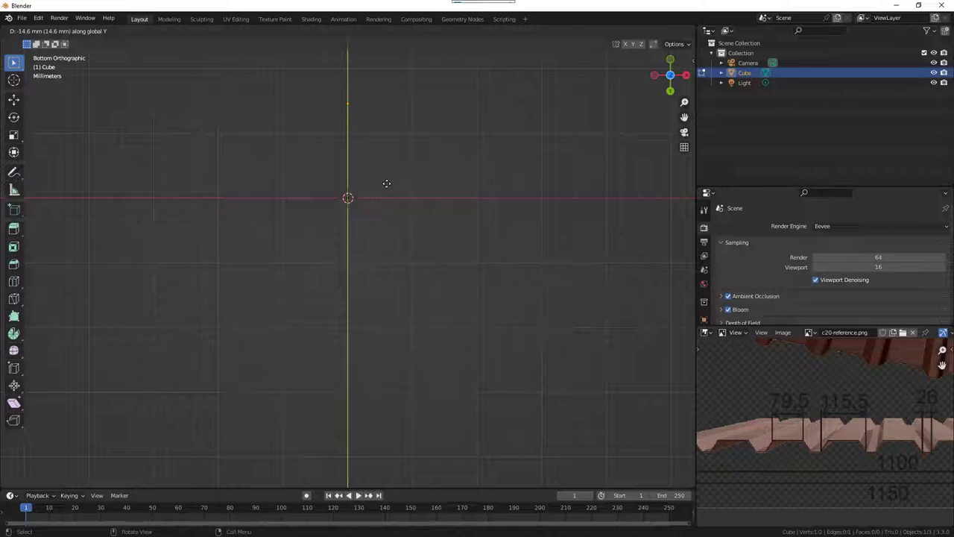
pyautogui.write('-20')
pyautogui.press('Return')
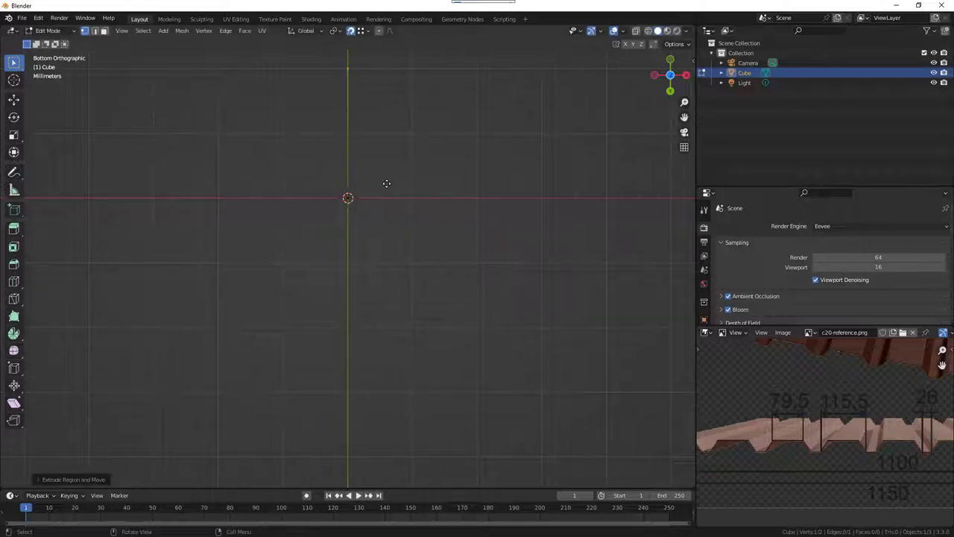
pyautogui.press('g')
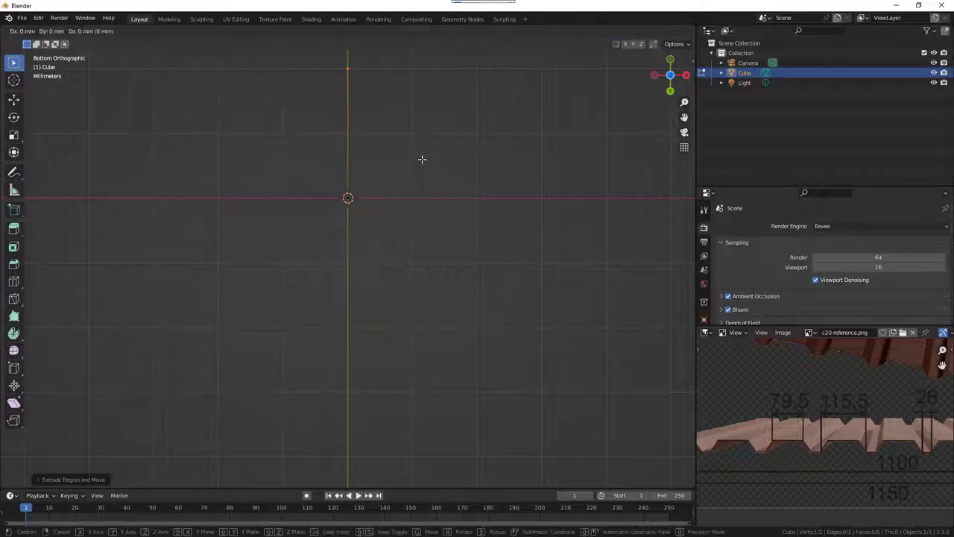
pyautogui.press('x')
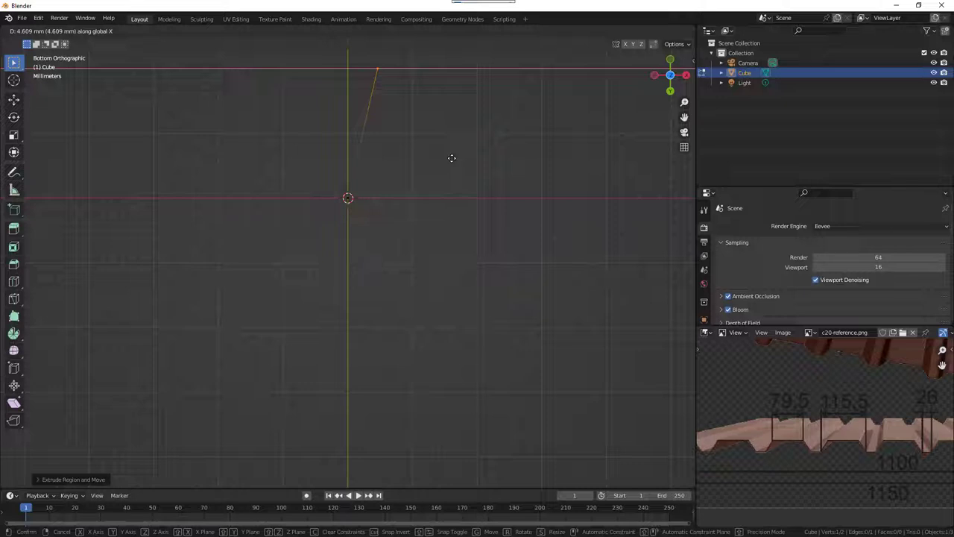
pyautogui.write('18.75')
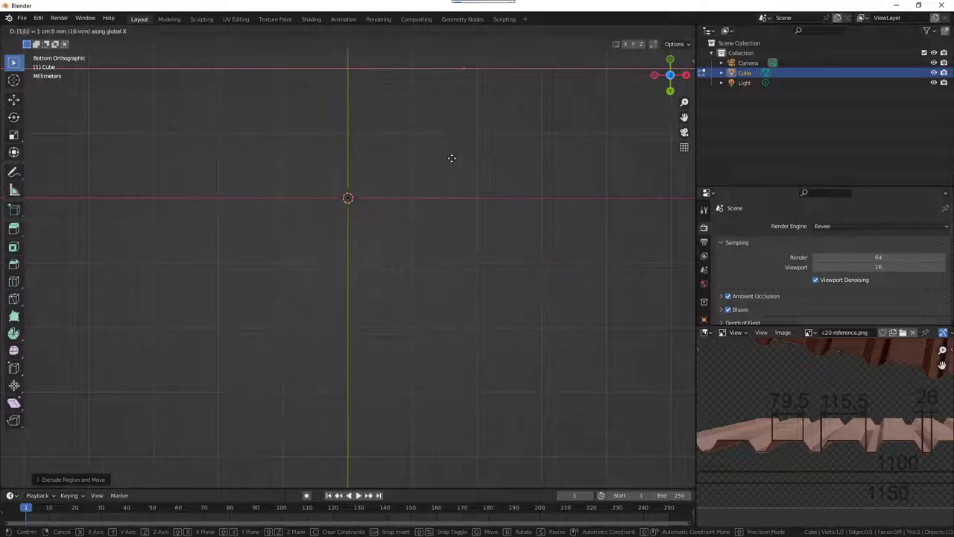
pyautogui.press('Return')
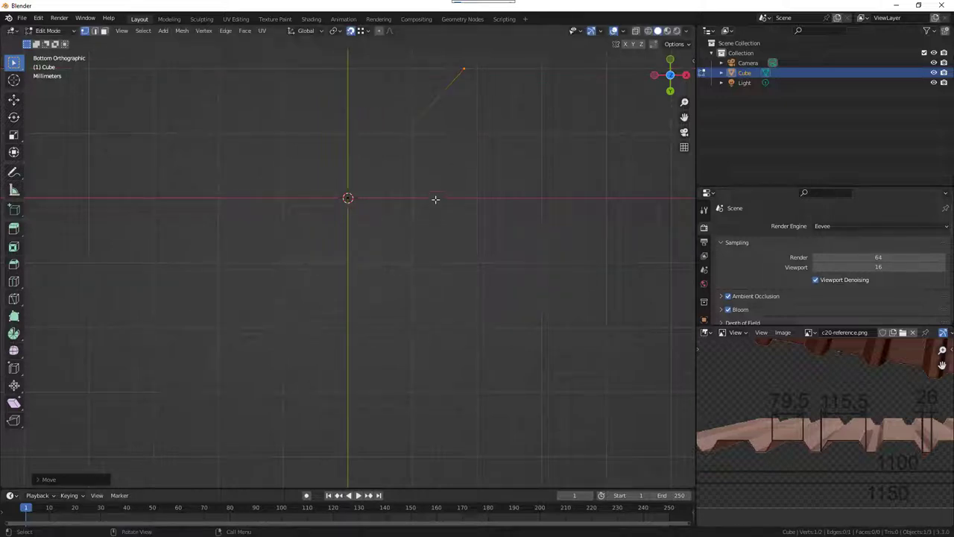
# Add a flat edge running -35 mm along X from the origin vertex
pyautogui.scroll(-3, 254, 197)
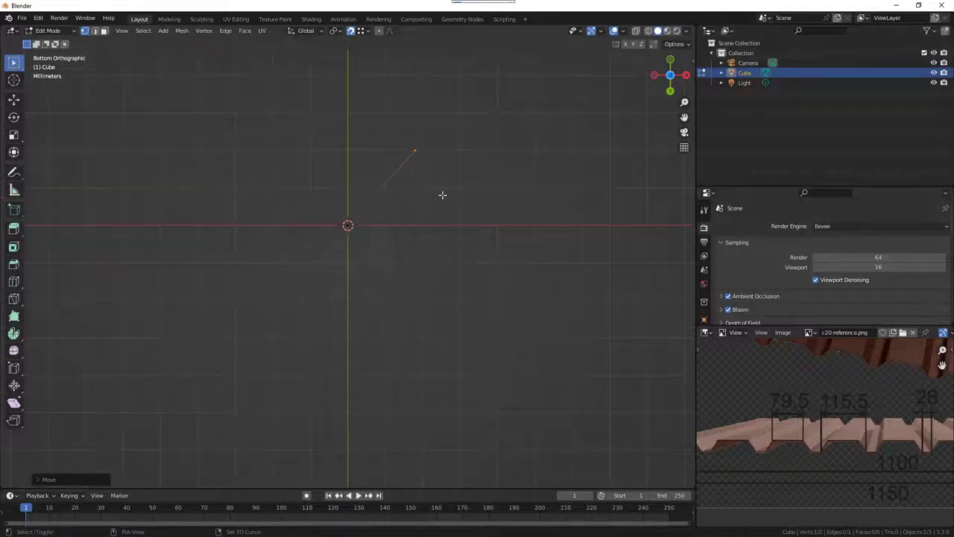
pyautogui.keyDown('shift'); pyautogui.moveTo(402, 216); pyautogui.dragTo(260, 245, button='middle'); pyautogui.keyUp('shift')
pyautogui.moveTo(185, 239); pyautogui.dragTo(256, 316)
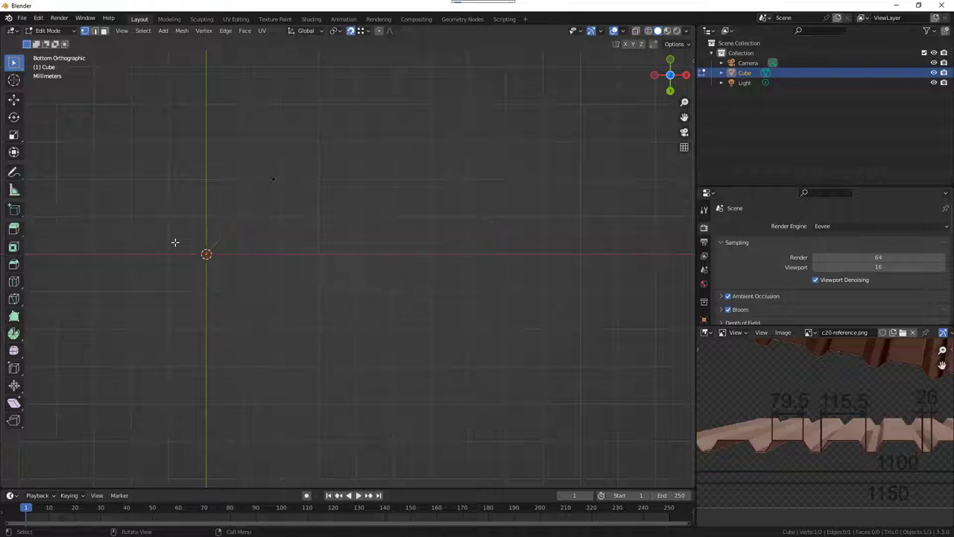
pyautogui.press('g')
pyautogui.press('x')
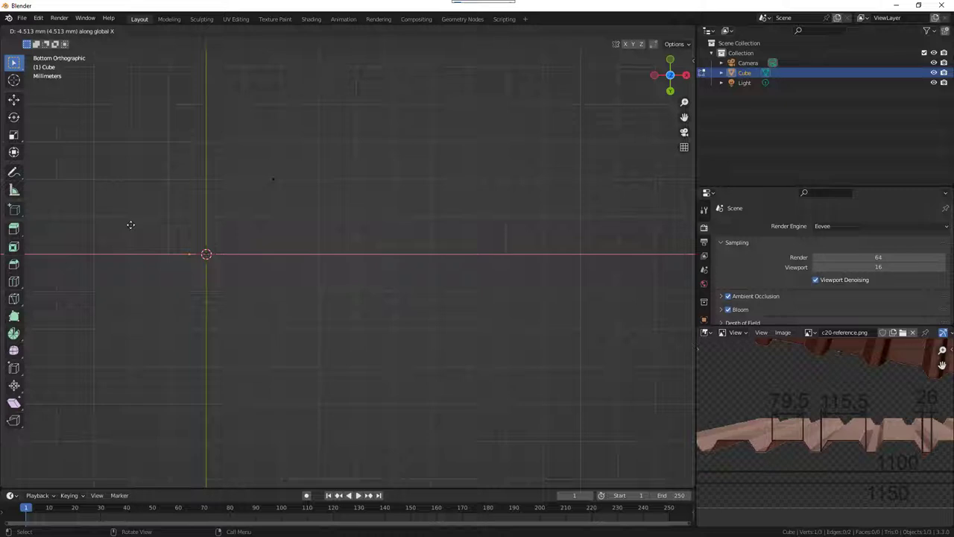
pyautogui.write('-35')
pyautogui.press('Return')
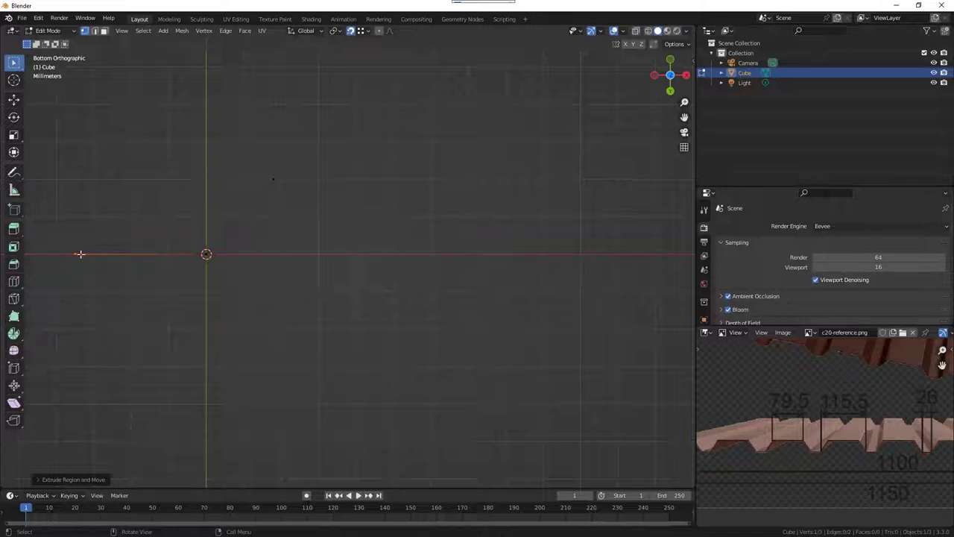
# Pan and zoom the reference image to check the profile and 1100/1150 dimensions
pyautogui.moveTo(744, 436); pyautogui.dragTo(936, 399, button='middle')
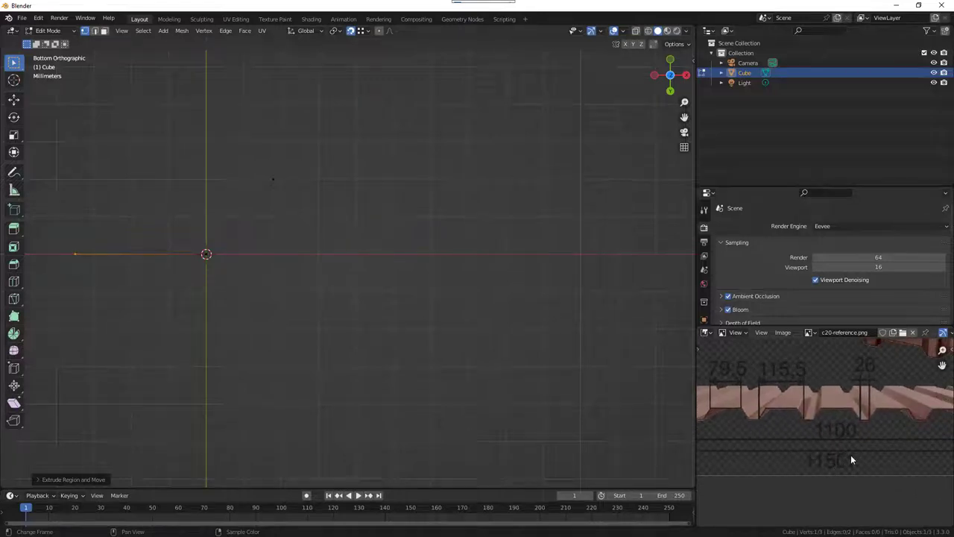
pyautogui.moveTo(767, 421); pyautogui.dragTo(911, 411, button='middle')
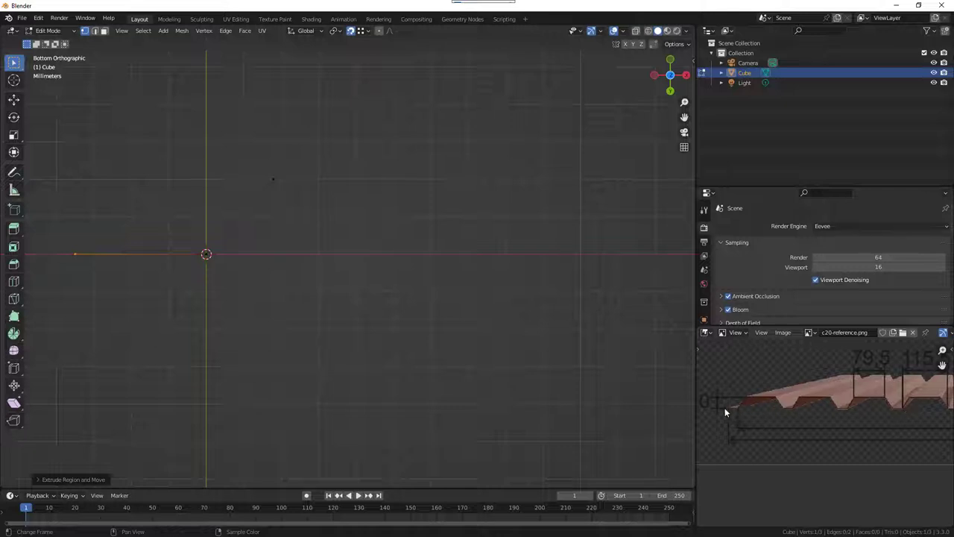
pyautogui.moveTo(931, 417)
pyautogui.mouseDown(button='middle')
pyautogui.moveTo(914, 411)
pyautogui.moveTo(823, 446)
pyautogui.mouseUp(button='middle')
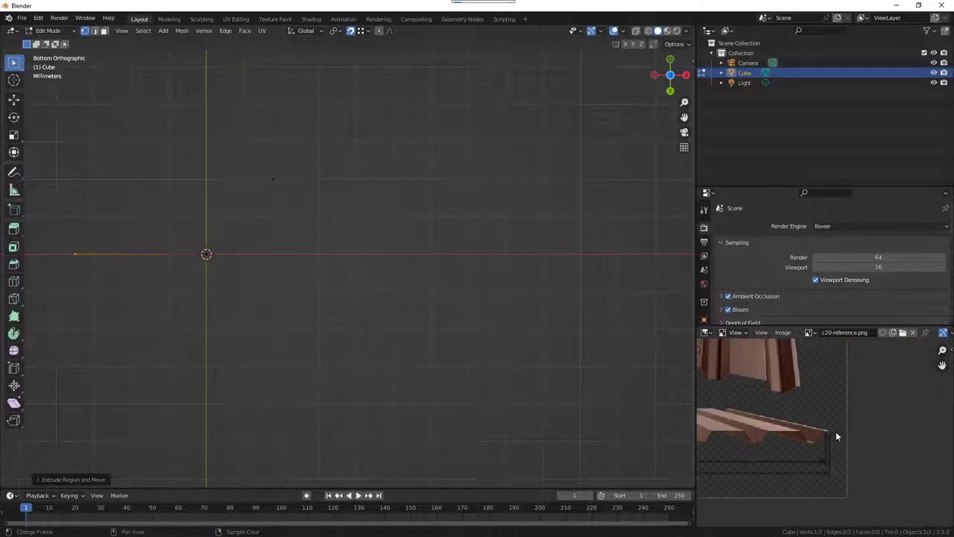
pyautogui.moveTo(730, 432)
pyautogui.mouseDown(button='middle')
pyautogui.moveTo(720, 409)
pyautogui.moveTo(713, 418)
pyautogui.moveTo(730, 435)
pyautogui.mouseUp(button='middle')
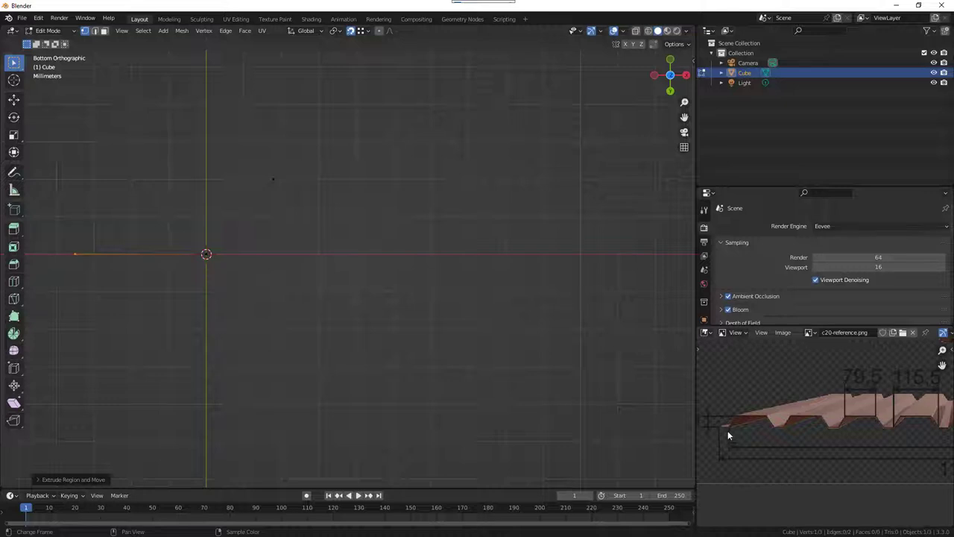
pyautogui.moveTo(862, 421)
pyautogui.mouseDown(button='middle')
pyautogui.moveTo(714, 406)
pyautogui.moveTo(788, 416)
pyautogui.mouseUp(button='middle')
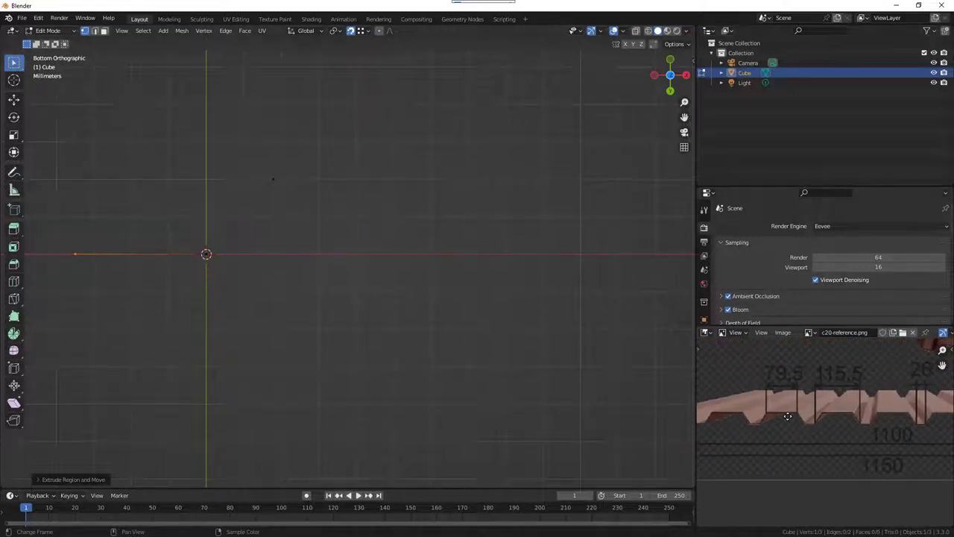
pyautogui.scroll(-2, 787, 415)
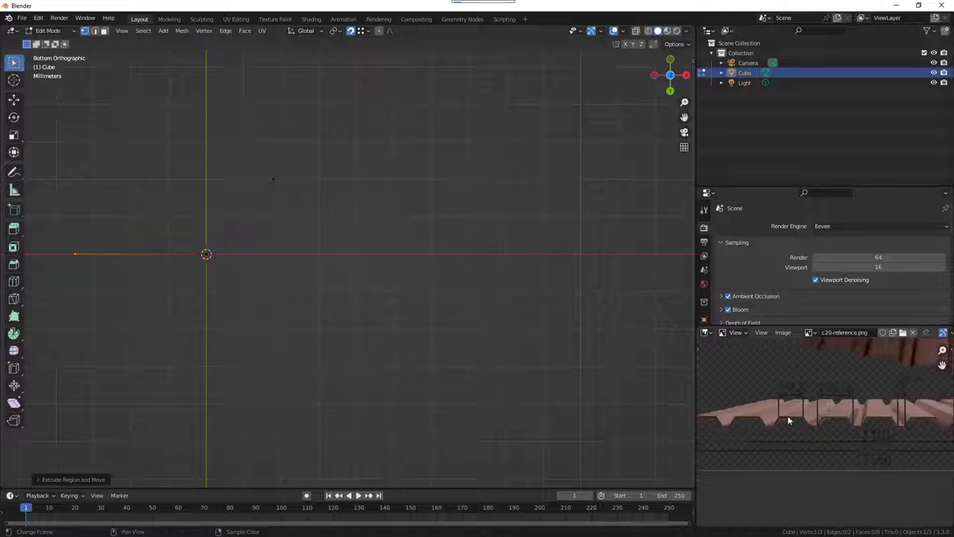
pyautogui.scroll(-2, 788, 415)
pyautogui.scroll(-1, 850, 431)
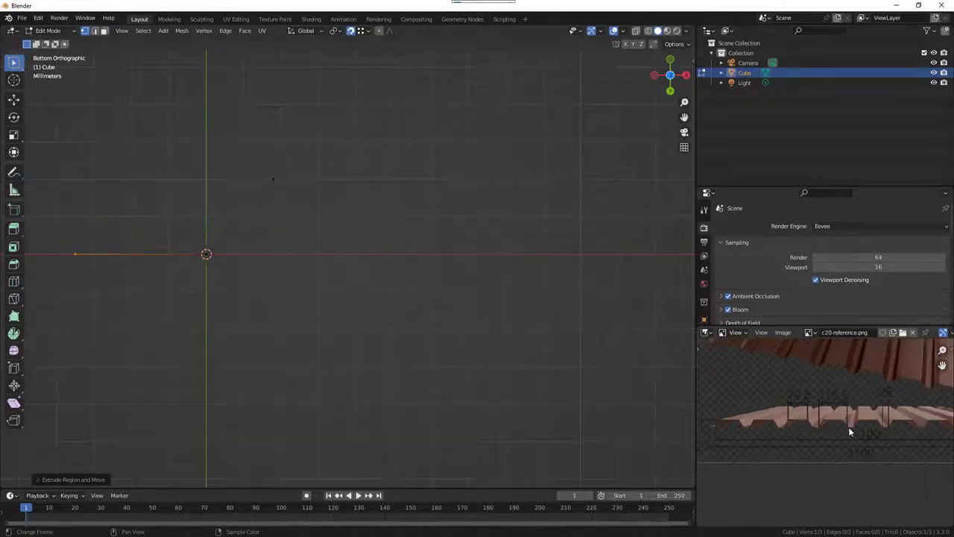
pyautogui.moveTo(867, 428); pyautogui.dragTo(788, 414, button='middle')
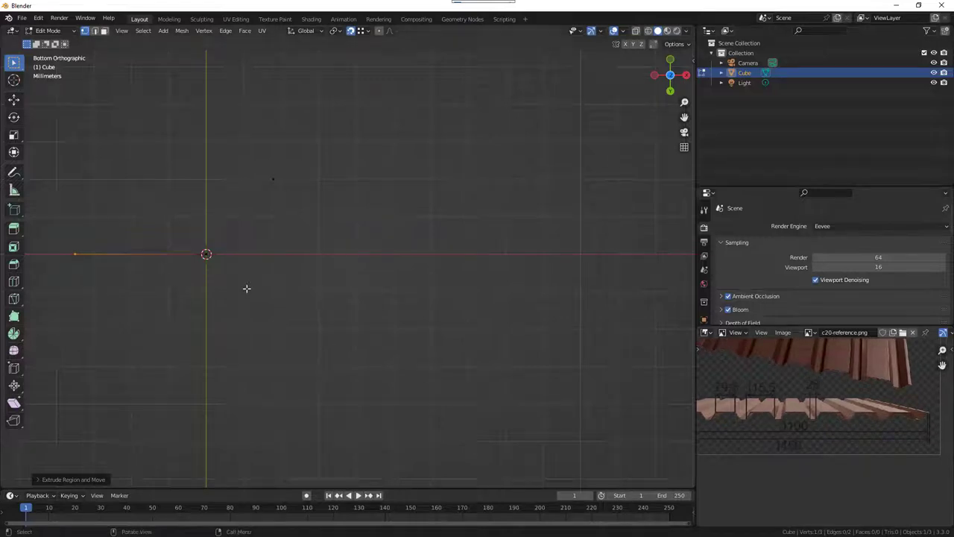
# Extend a 79.5 mm flat top along X from the slope's top vertex
pyautogui.moveTo(253, 164); pyautogui.dragTo(298, 188)
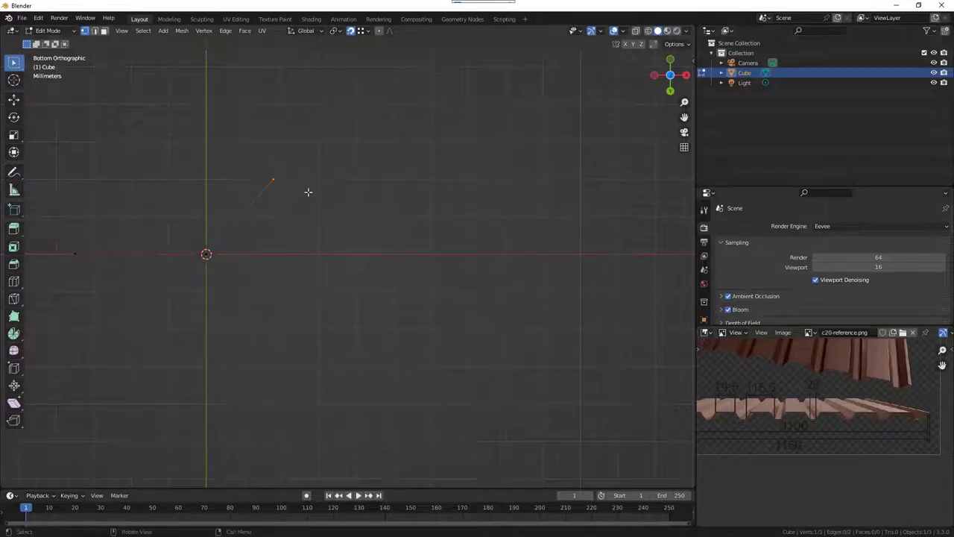
pyautogui.press('g')
pyautogui.press('x')
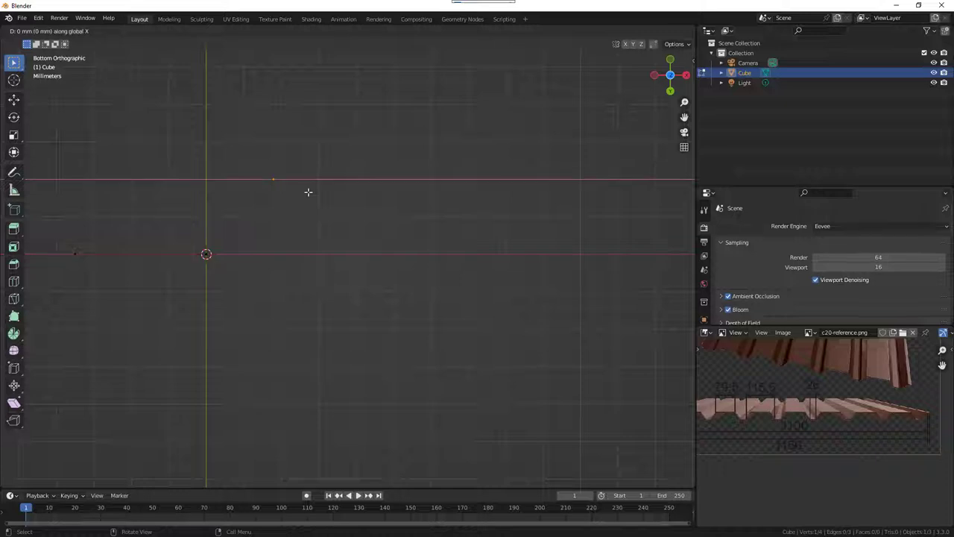
pyautogui.write('7')
pyautogui.write('9.5')
pyautogui.press('Return')
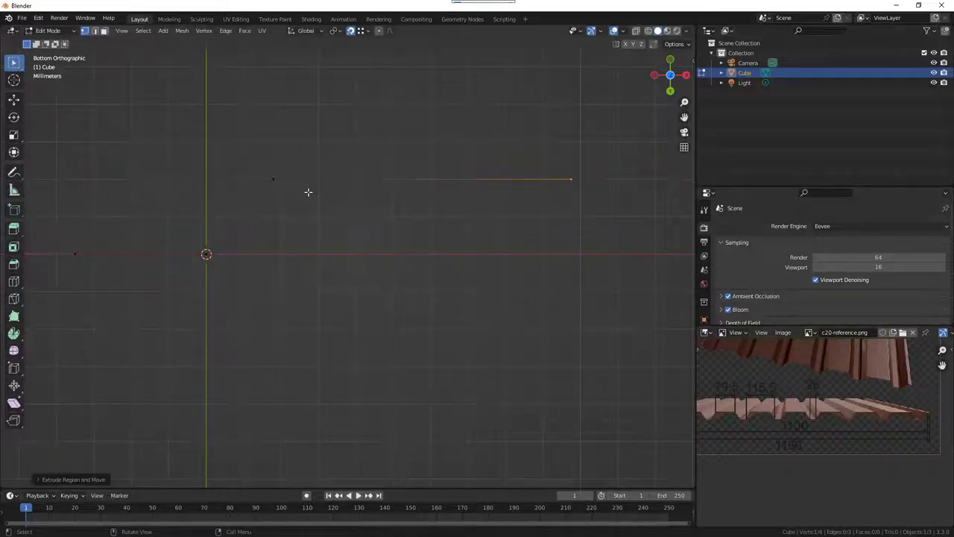
pyautogui.scroll(-3, 394, 206)
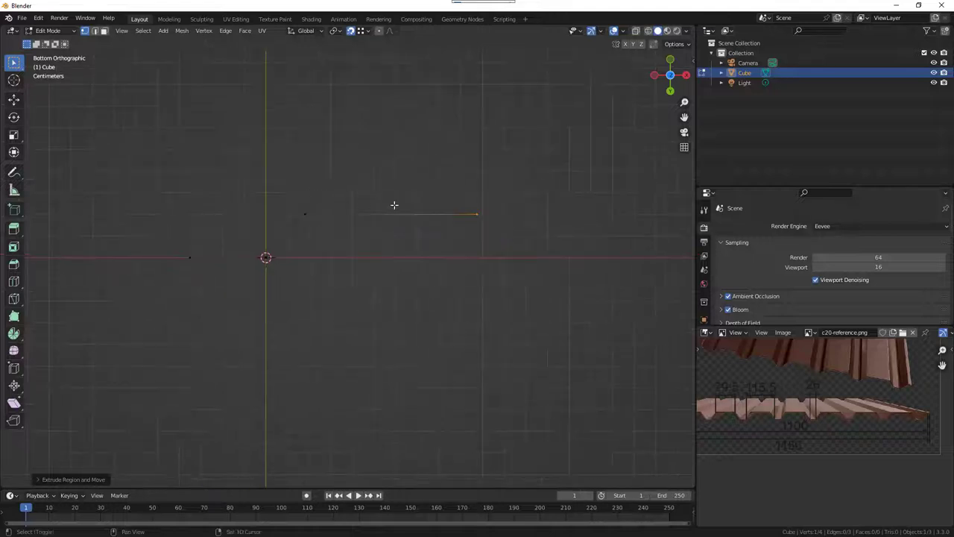
pyautogui.keyDown('shift'); pyautogui.moveTo(394, 206); pyautogui.dragTo(301, 206, button='middle'); pyautogui.keyUp('shift')
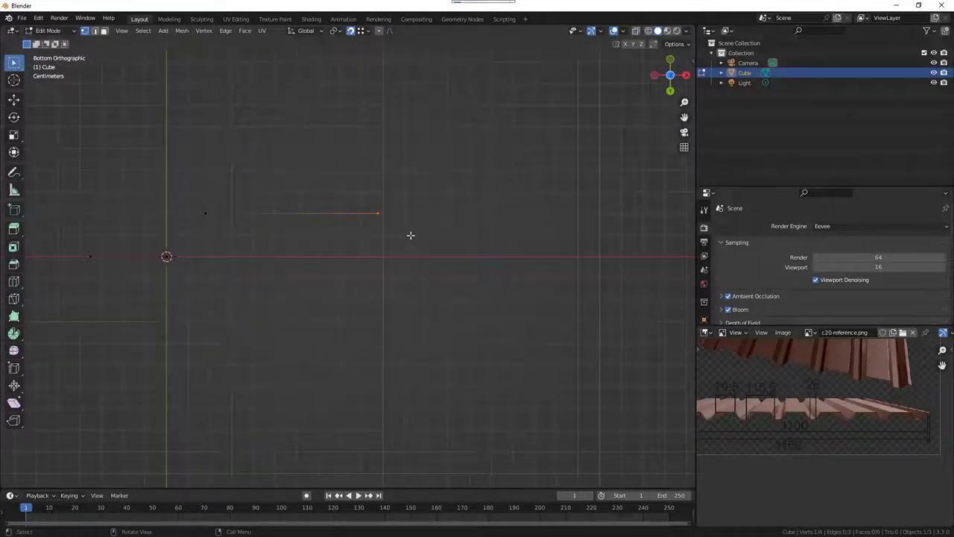
# Extrude the slope back down to the baseline, then a 26 mm flat foot along X
pyautogui.press('e')
pyautogui.press('y')
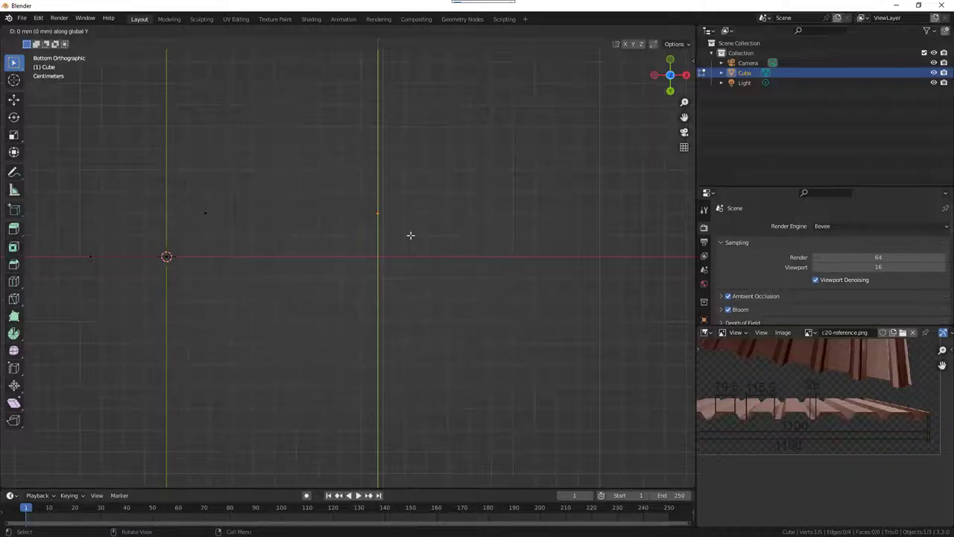
pyautogui.write('2')
pyautogui.press('Return')
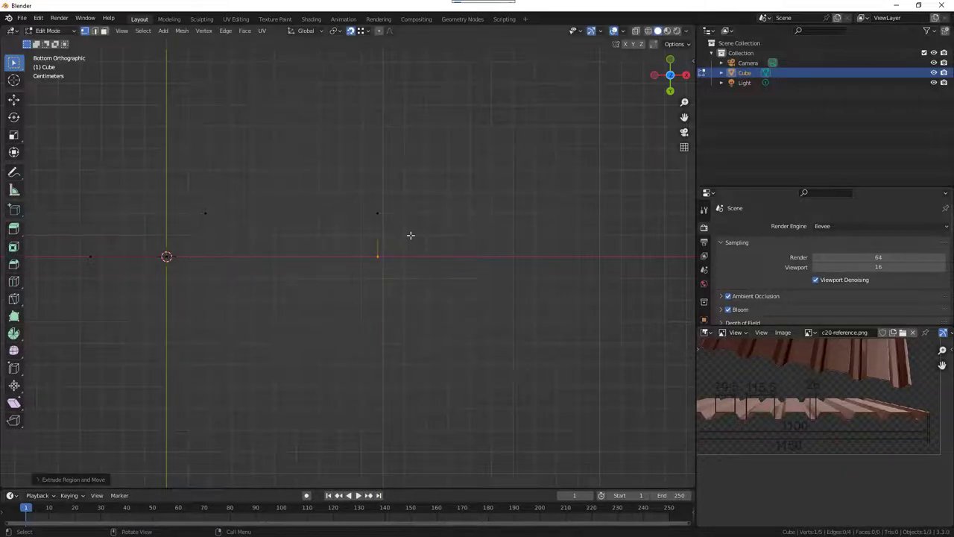
pyautogui.press('e')
pyautogui.press('x')
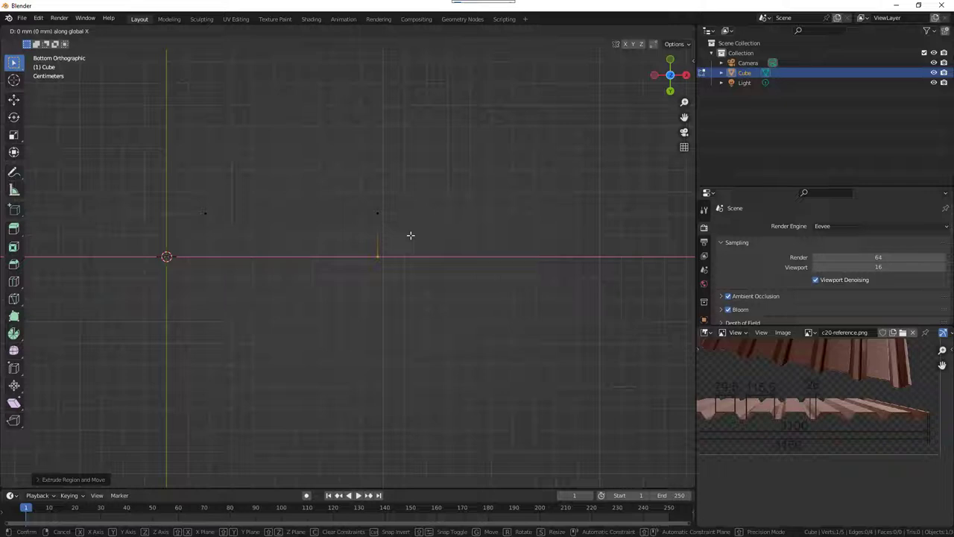
pyautogui.press('Return')
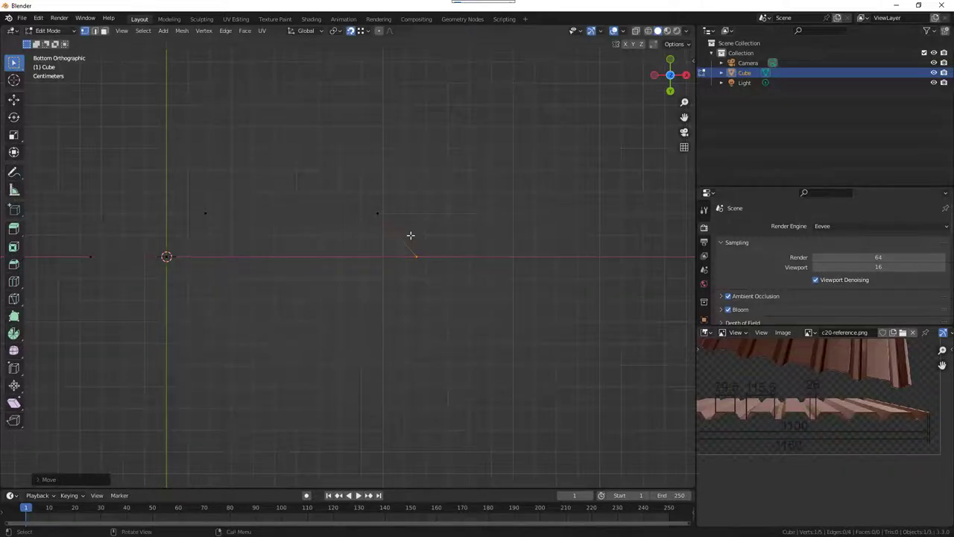
pyautogui.press('e')
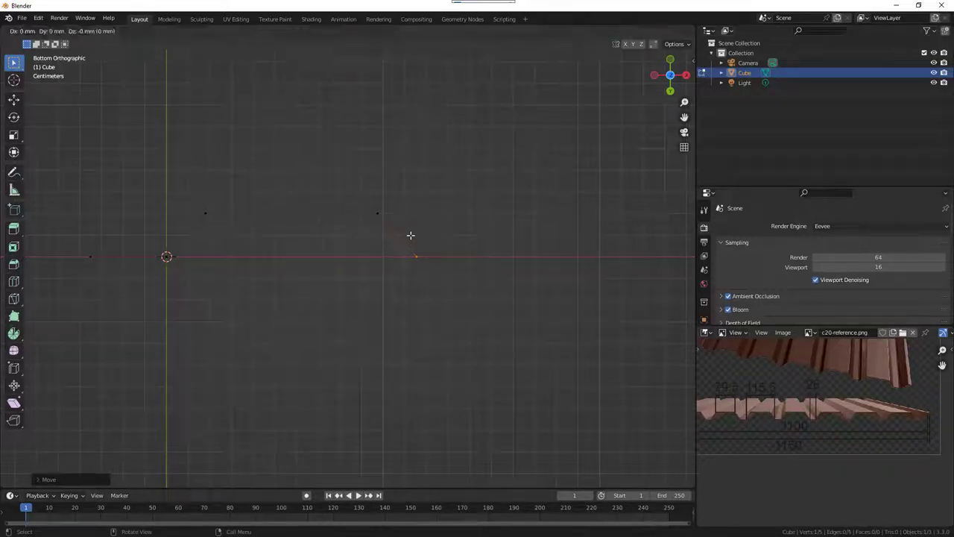
pyautogui.write('x')
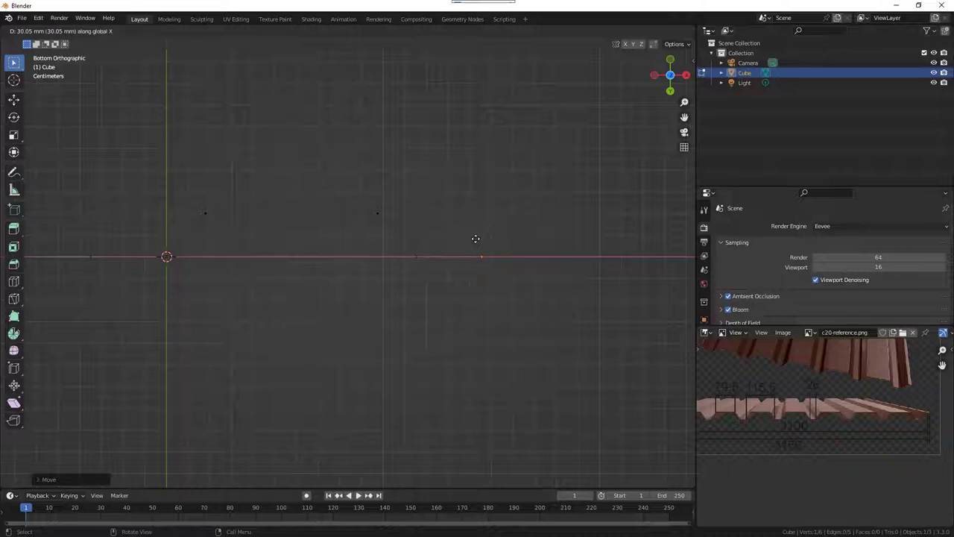
pyautogui.write('26')
pyautogui.press('Return')
pyautogui.scroll(-4, 224, 289)
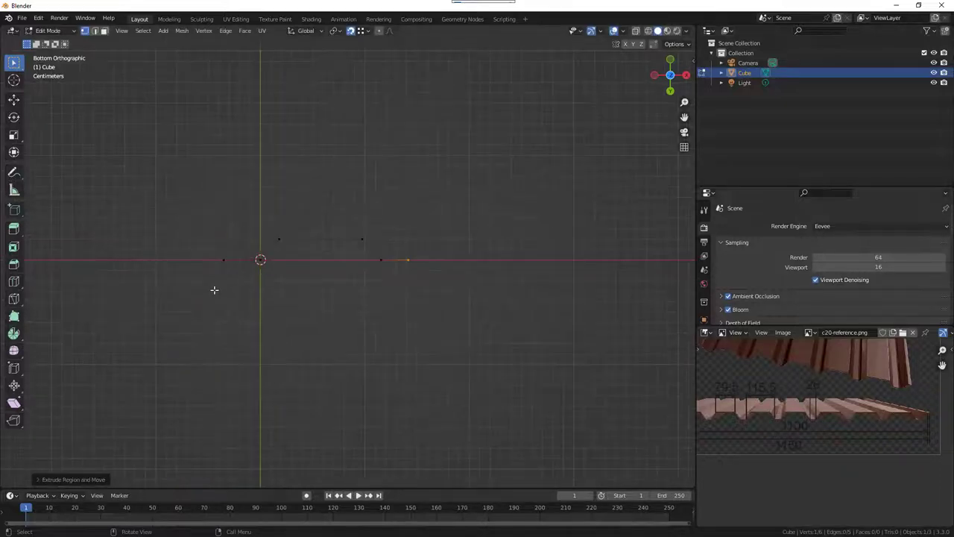
# Delete the stray leftmost vertex of the profile
pyautogui.press('Tab')
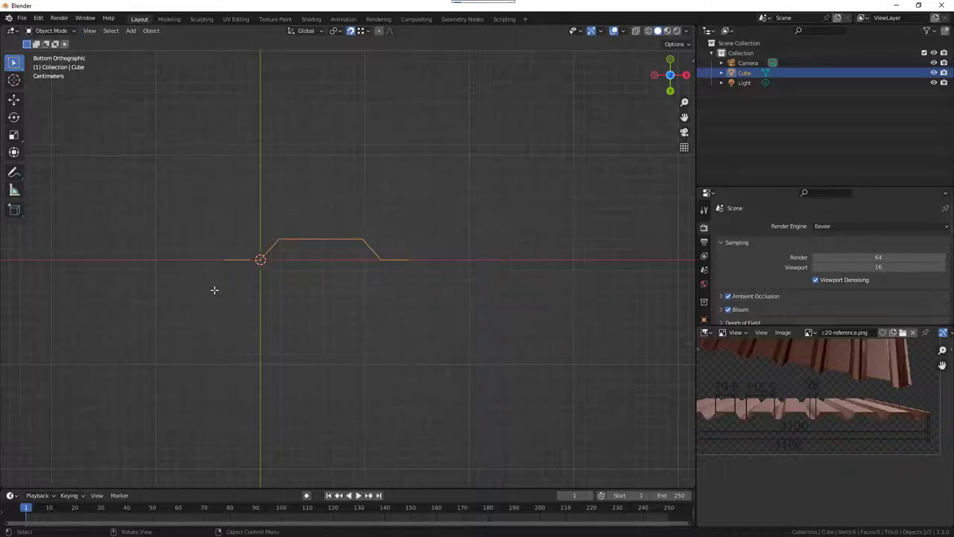
pyautogui.press('Tab')
pyautogui.moveTo(205, 239); pyautogui.dragTo(239, 273)
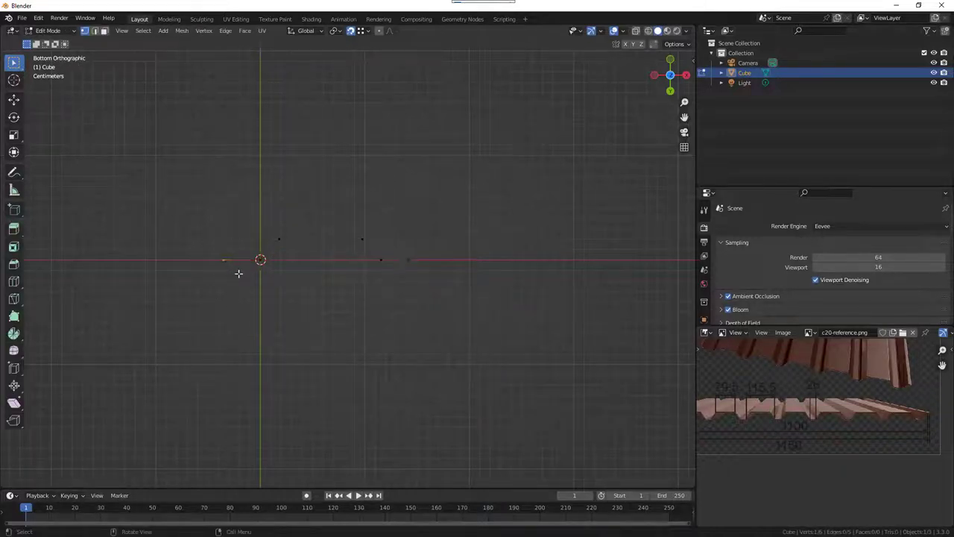
pyautogui.press('x')
pyautogui.click(239, 274)
# Set the profile object's origin to its geometry in Object Mode
pyautogui.press('Tab')
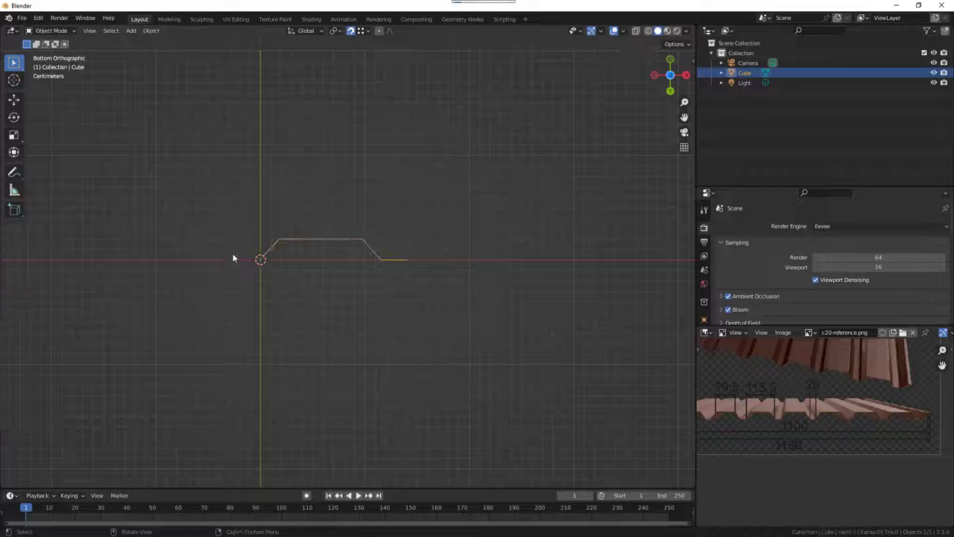
pyautogui.rightClick(299, 242)
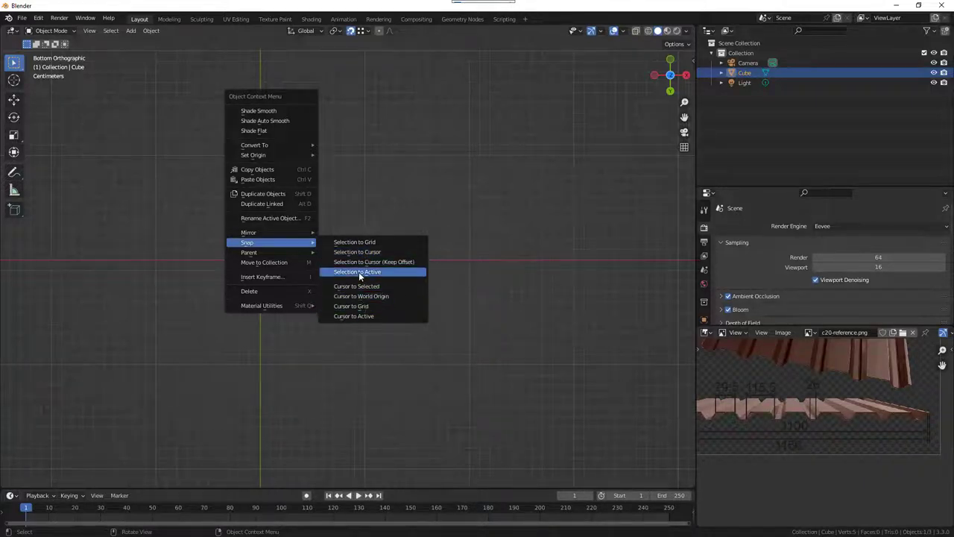
pyautogui.moveTo(254, 155)
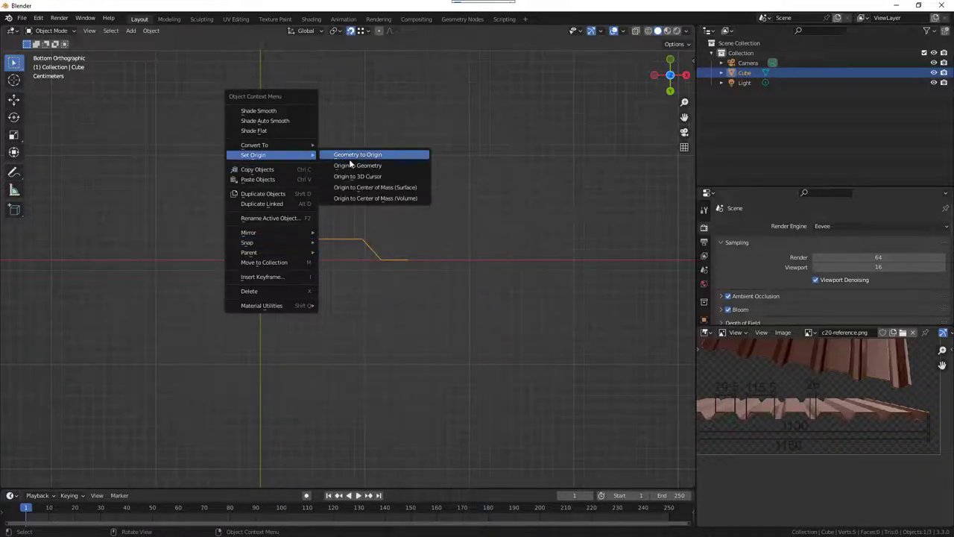
pyautogui.click(362, 170)
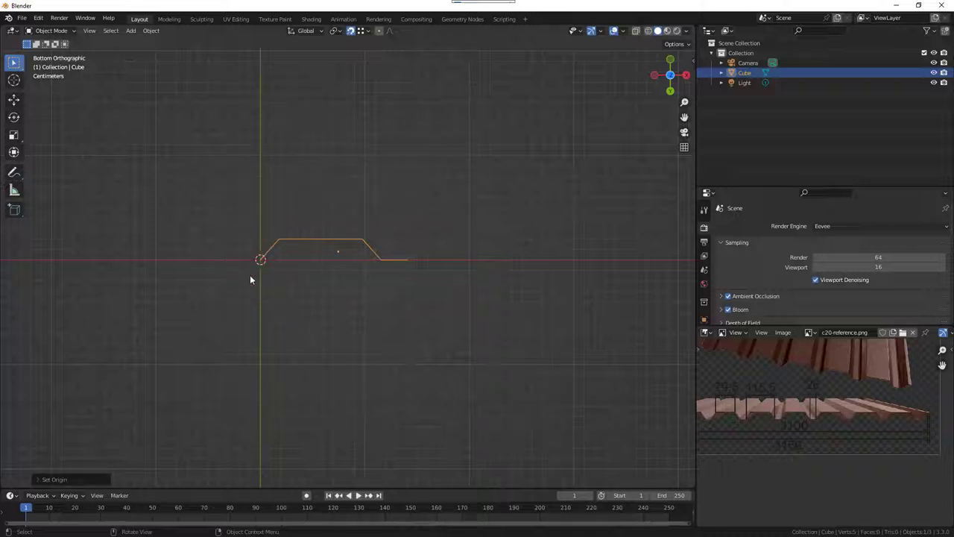
# Add an Array modifier to the profile from the Modifier properties
pyautogui.scroll(-2, 704, 299)
pyautogui.click(704, 295)
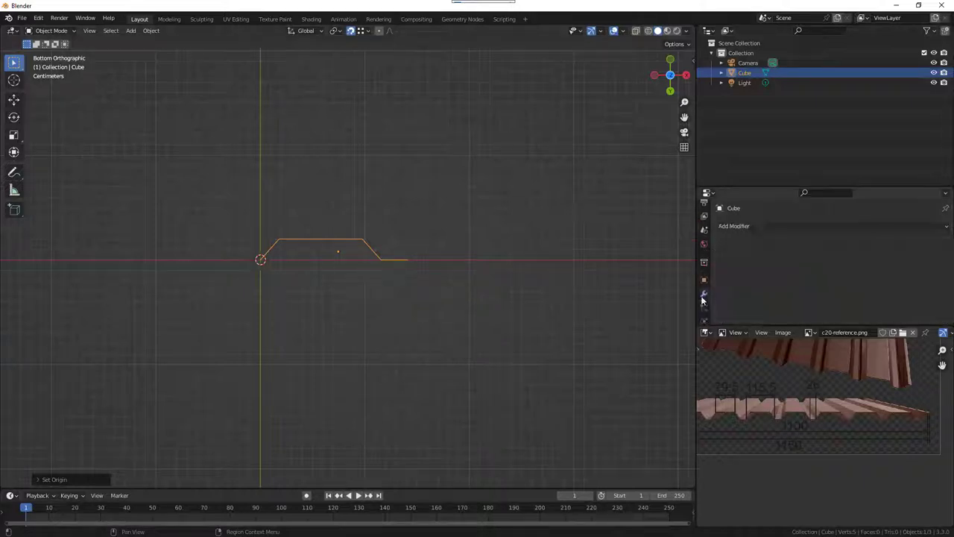
pyautogui.moveTo(824, 326); pyautogui.dragTo(820, 402)
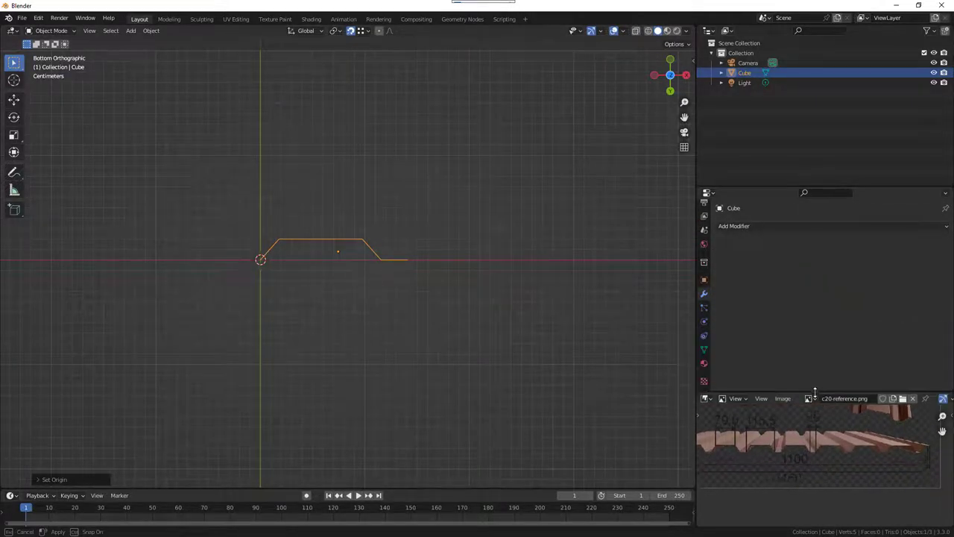
pyautogui.scroll(2, 793, 440)
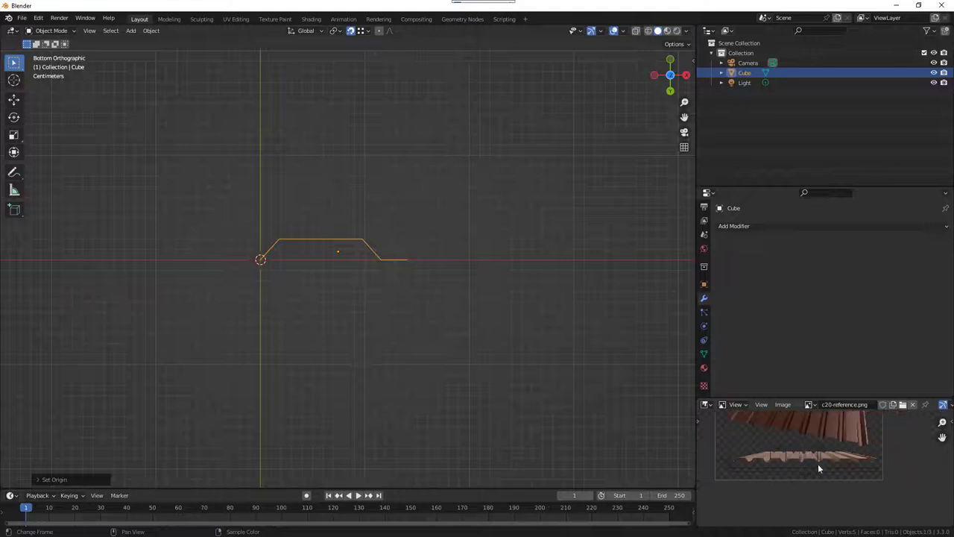
pyautogui.scroll(-3, 812, 485)
pyautogui.scroll(2, 797, 425)
pyautogui.scroll(1, 799, 431)
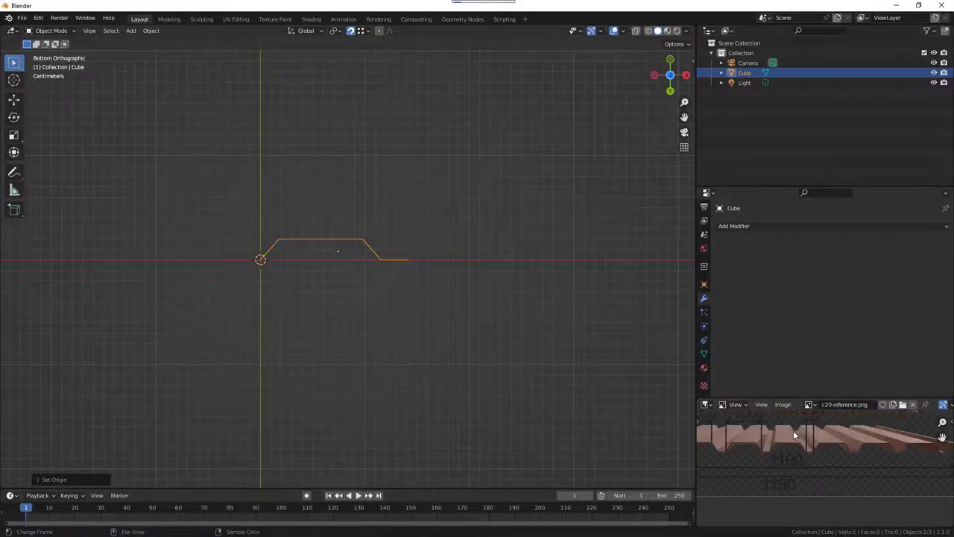
pyautogui.scroll(1, 794, 430)
pyautogui.click(738, 226)
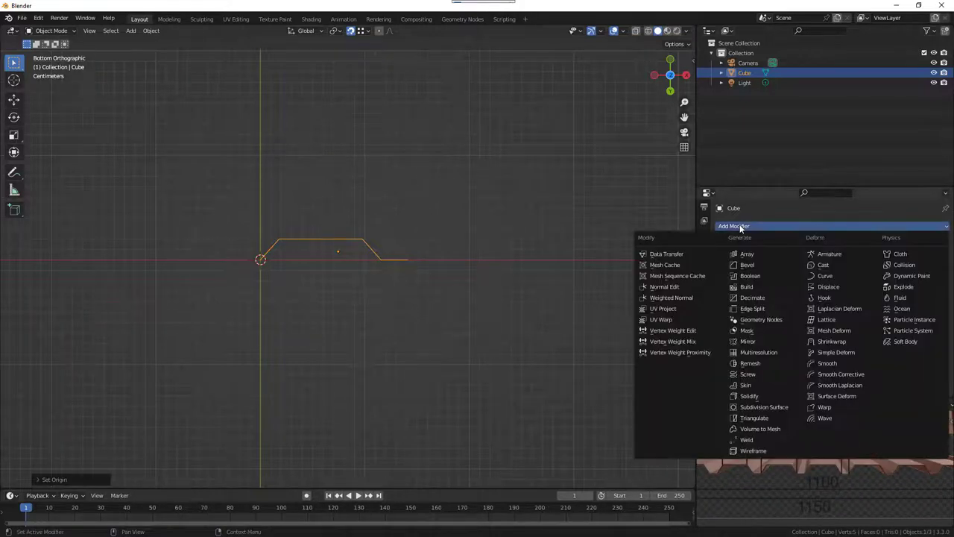
pyautogui.click(783, 251)
# Set the Array modifier's Count to 9
pyautogui.scroll(-3, 358, 300)
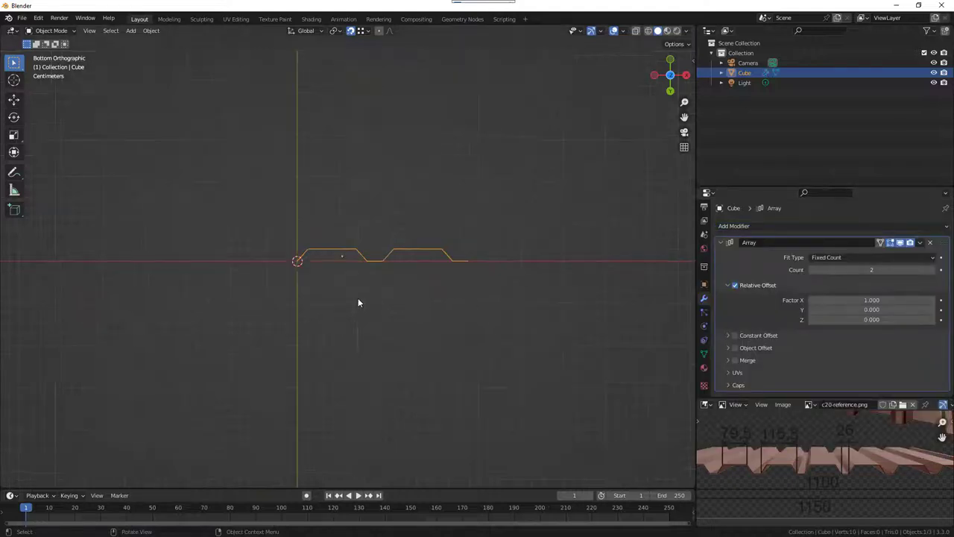
pyautogui.scroll(-2, 357, 303)
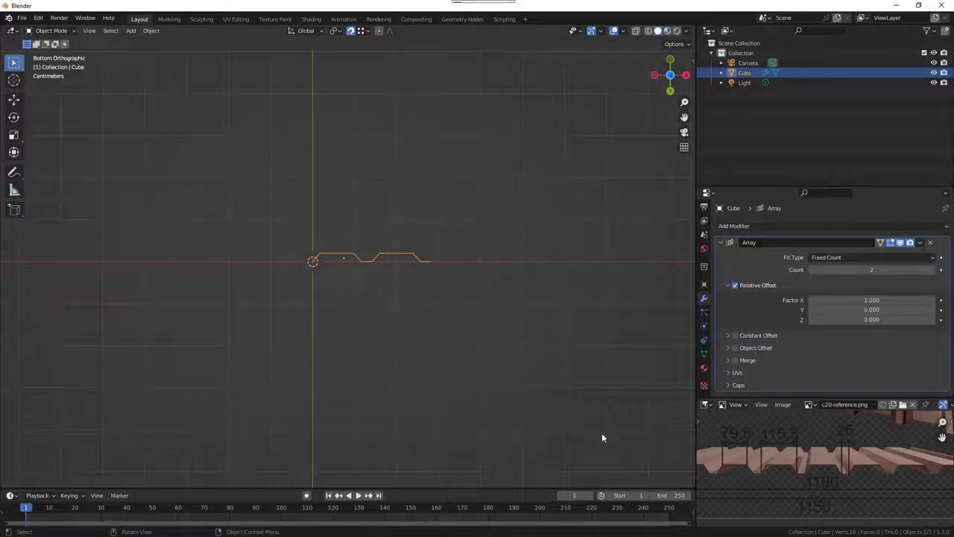
pyautogui.scroll(-1, 831, 474)
pyautogui.scroll(-2, 831, 477)
pyautogui.scroll(1, 830, 473)
pyautogui.scroll(1, 830, 472)
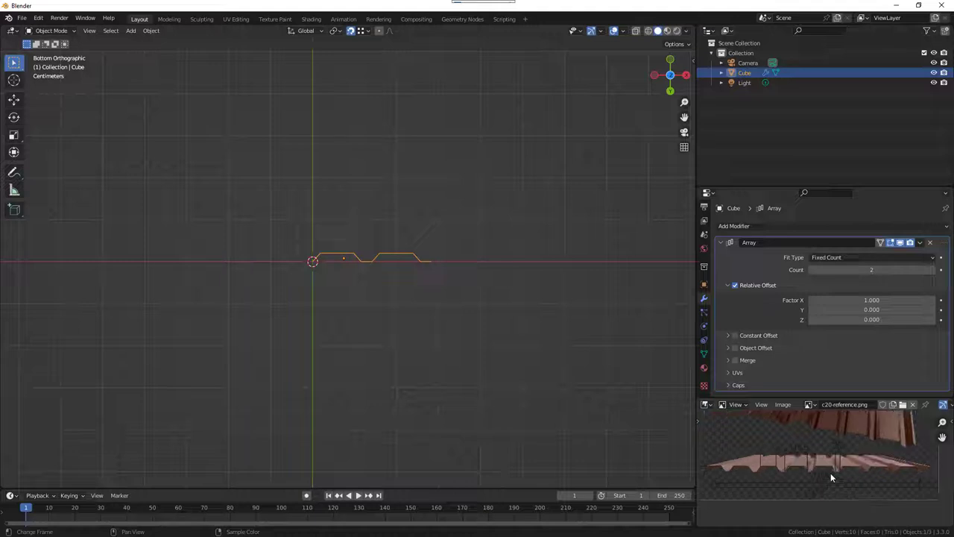
pyautogui.scroll(-1, 831, 472)
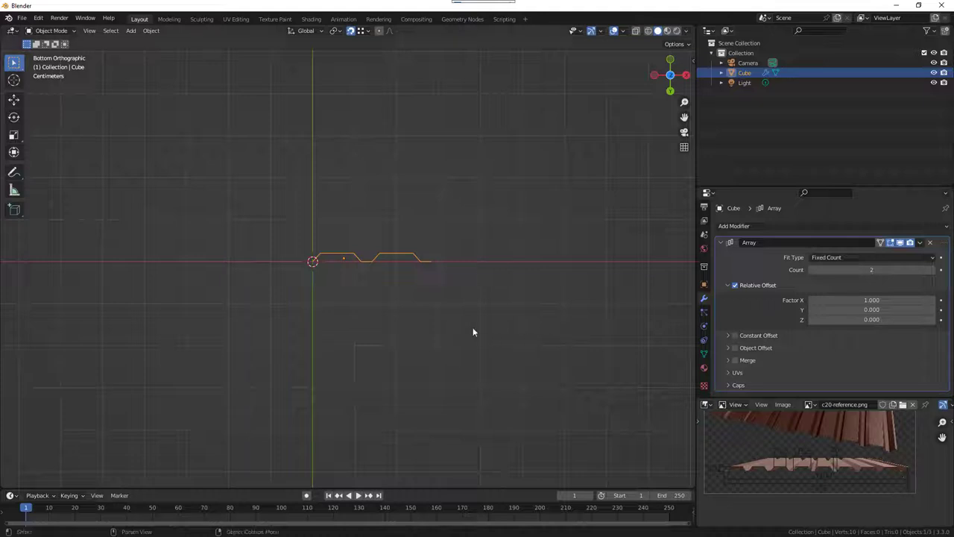
pyautogui.scroll(-1, 258, 331)
pyautogui.scroll(-2, 258, 331)
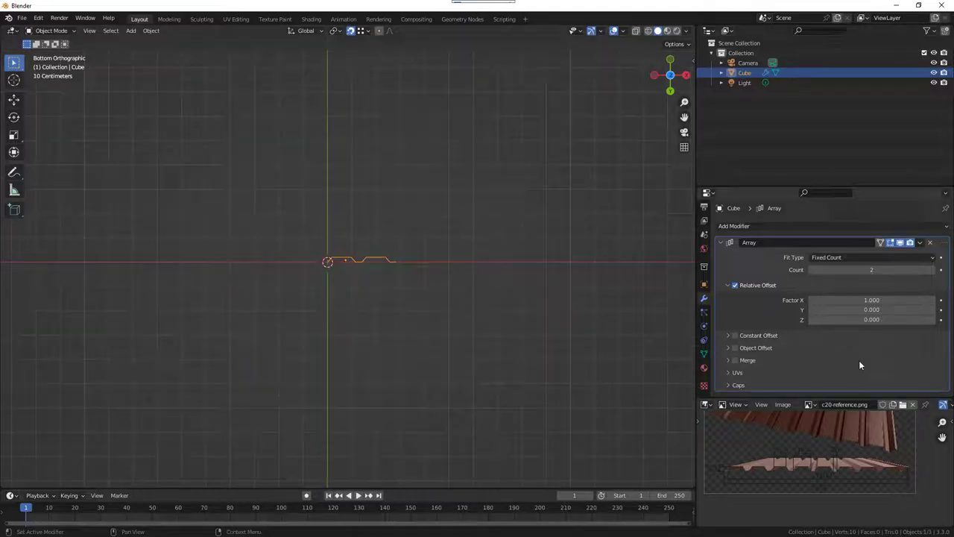
pyautogui.click(871, 269)
pyautogui.write('9')
pyautogui.press('Return')
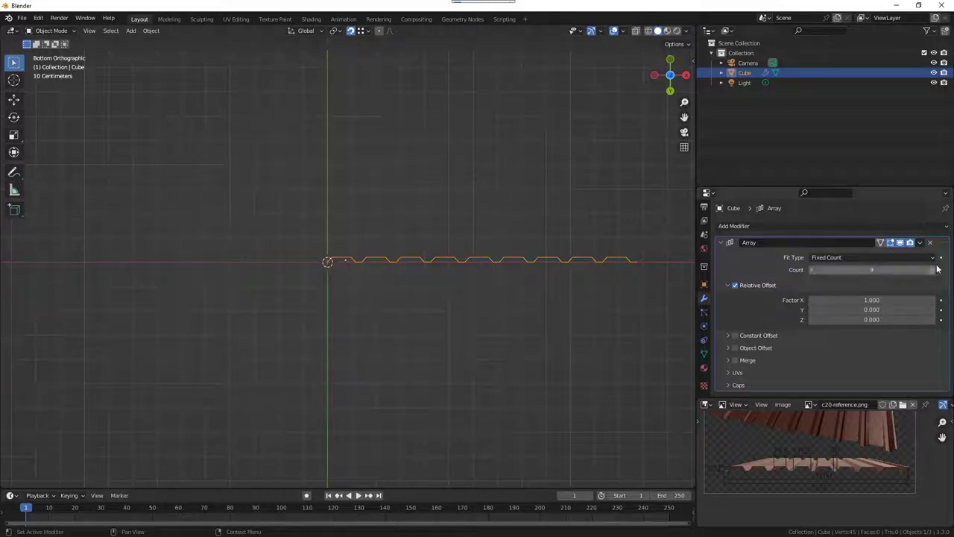
pyautogui.click(895, 257)
# Apply the Array modifier and merge the overlapping vertices by distance
pyautogui.click(920, 242)
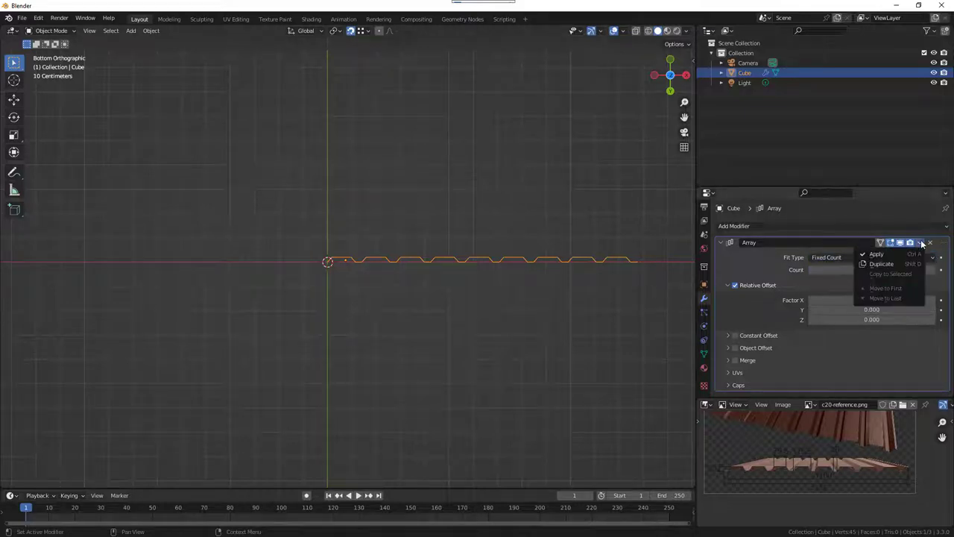
pyautogui.click(865, 259)
pyautogui.press('Tab')
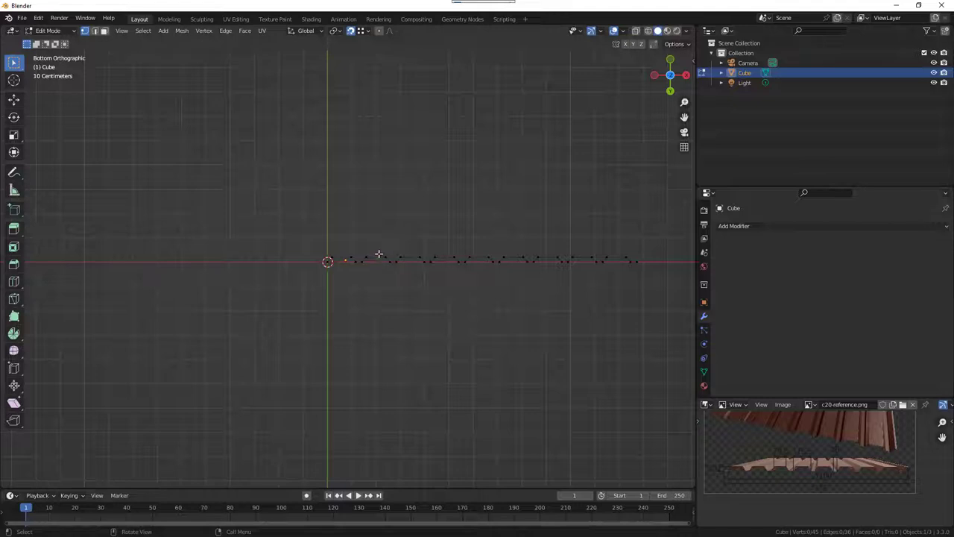
pyautogui.rightClick(349, 268)
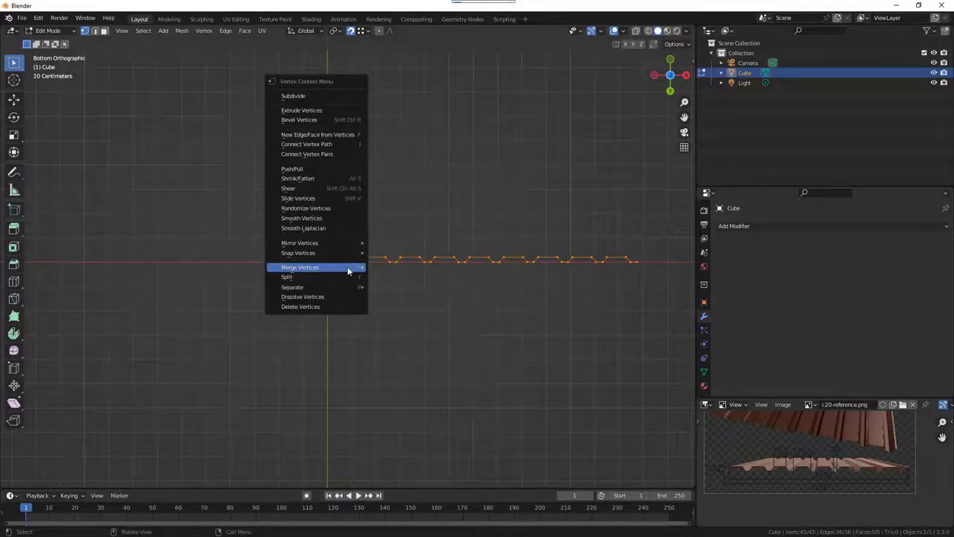
pyautogui.rightClick(341, 255)
pyautogui.moveTo(297, 254)
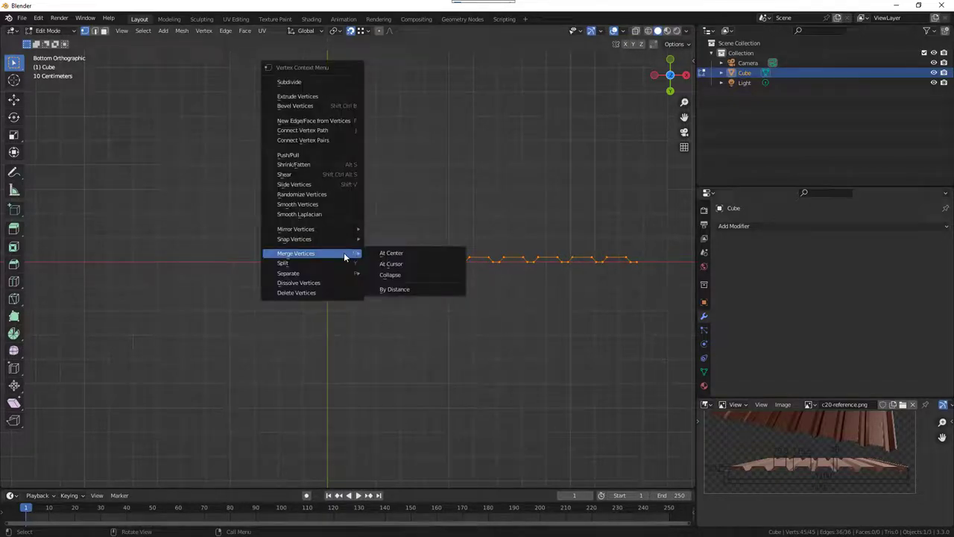
pyautogui.click(403, 290)
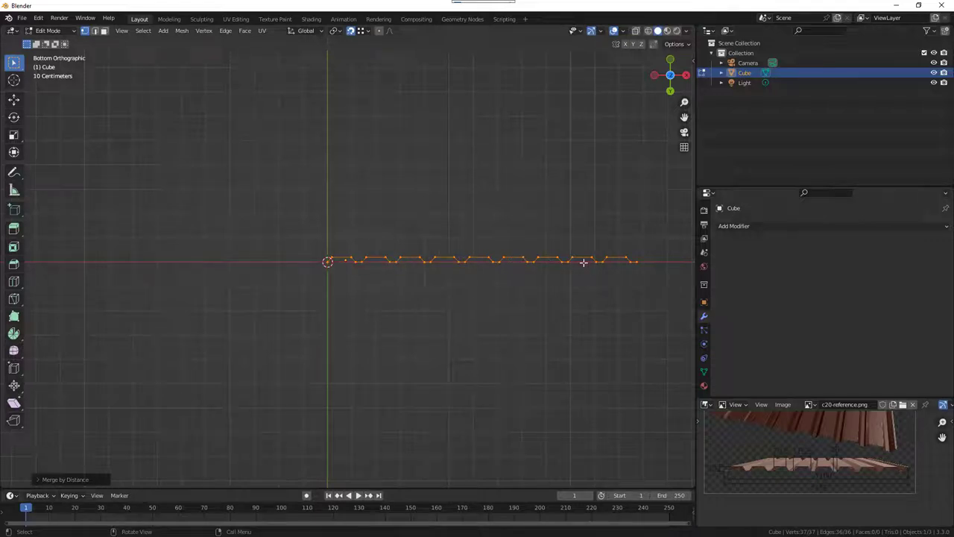
# Delete the extra vertices at the profile's right end
pyautogui.click(619, 245)
pyautogui.click(633, 260)
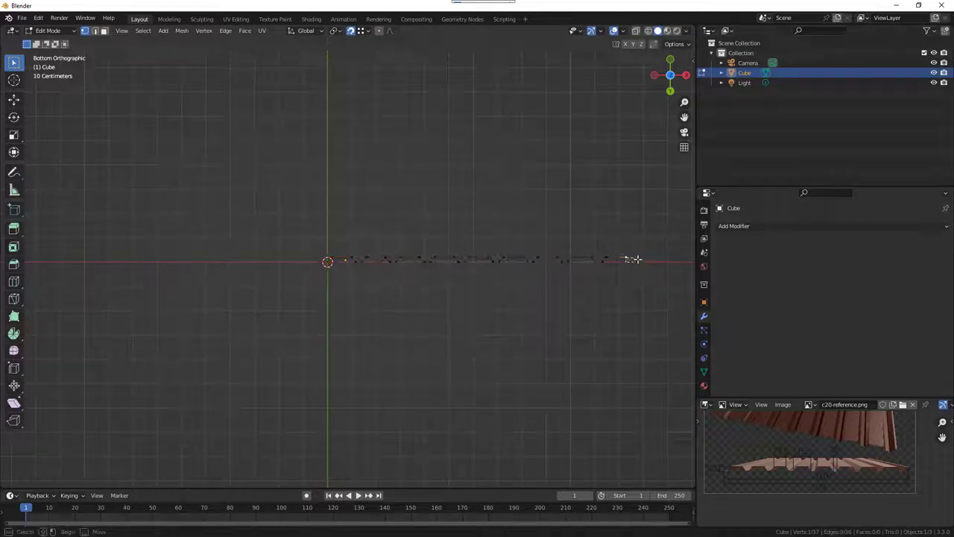
pyautogui.scroll(3, 644, 271)
pyautogui.keyDown('shift'); pyautogui.moveTo(643, 271); pyautogui.dragTo(106, 293, button='middle'); pyautogui.keyUp('shift')
pyautogui.press('x')
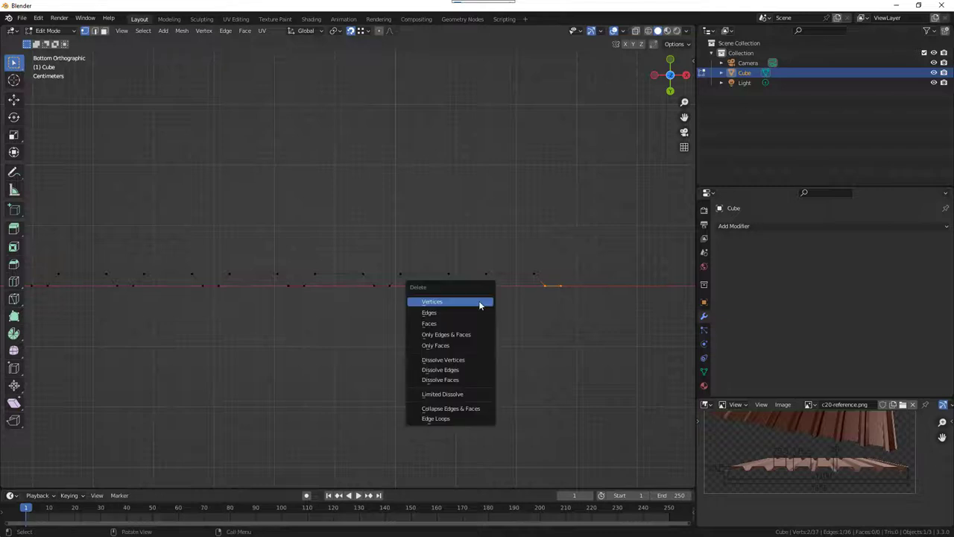
pyautogui.click(479, 303)
# Reposition the new end vertex along X and return to Object Mode
pyautogui.click(534, 271)
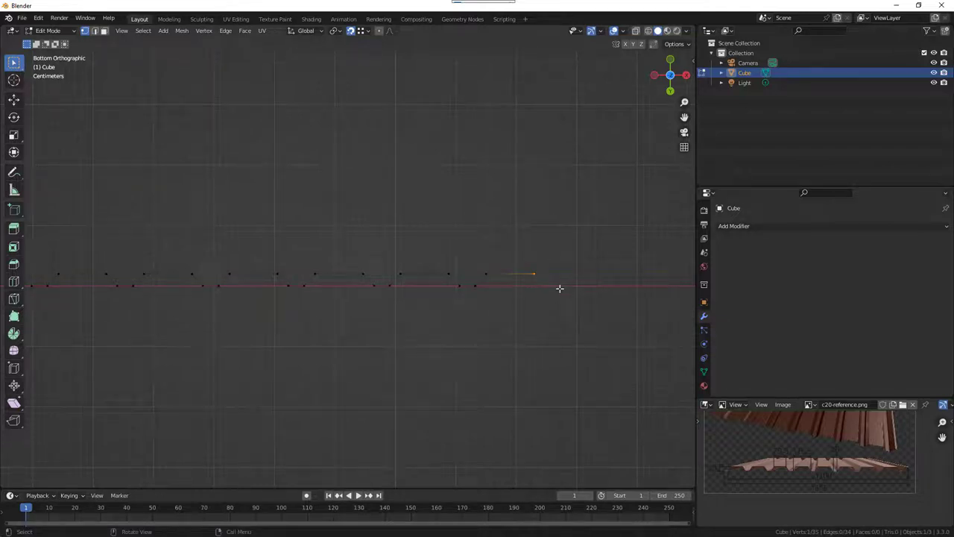
pyautogui.press('g')
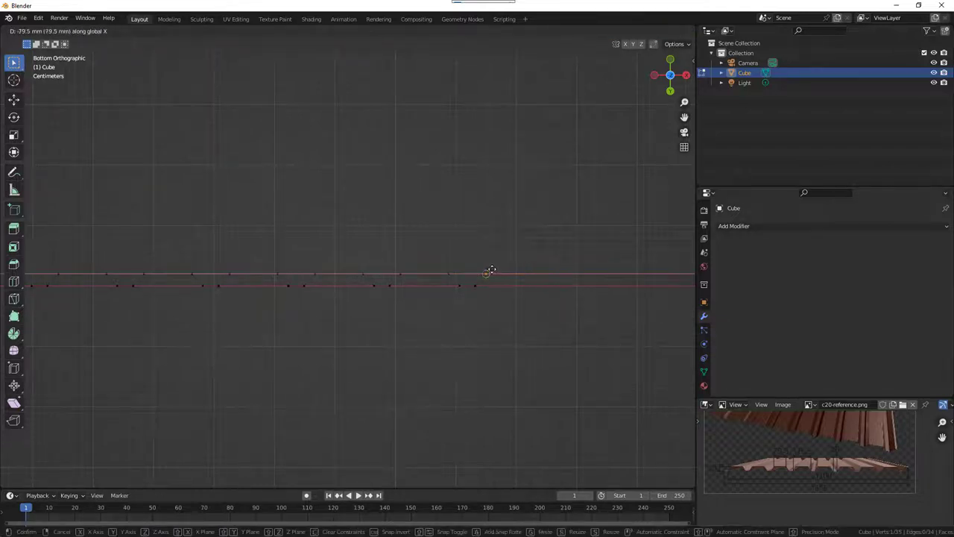
pyautogui.click(492, 270)
pyautogui.press('g')
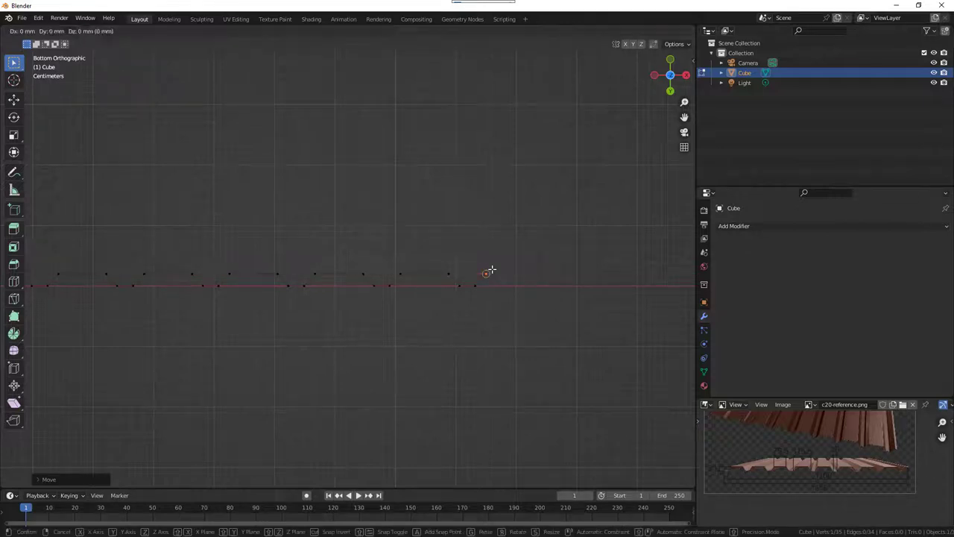
pyautogui.press('x')
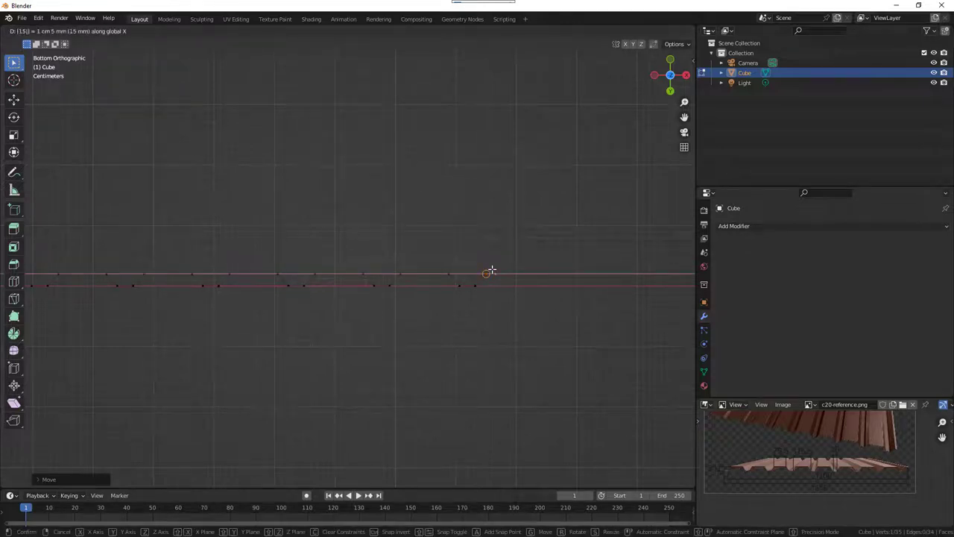
pyautogui.press('Escape')
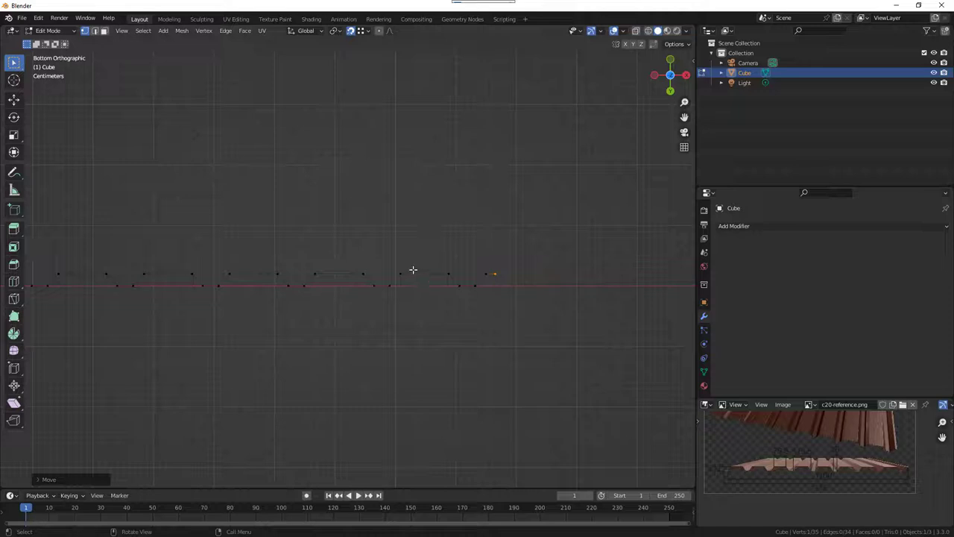
pyautogui.press('Tab')
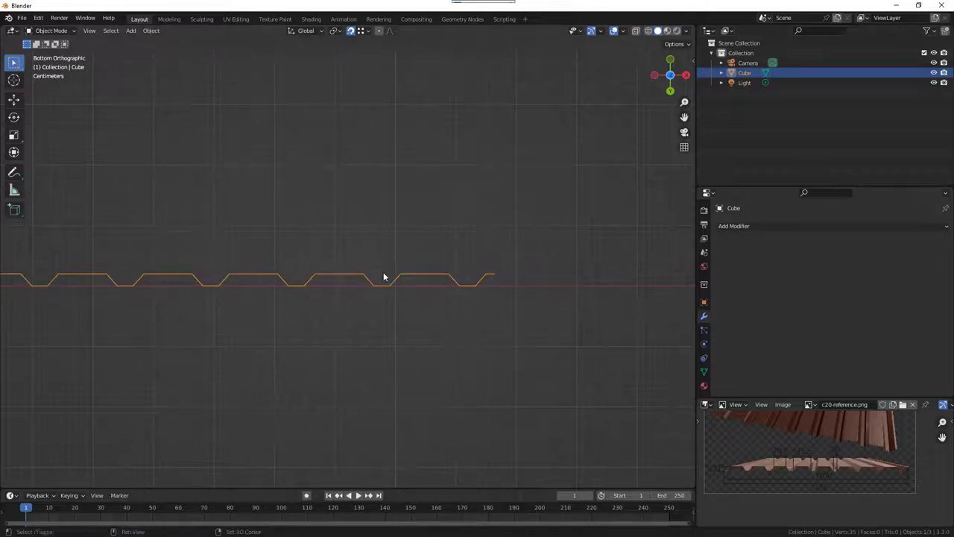
# In bottom orthographic view, select the origin vertex and undo a misplaced first extrusion
pyautogui.moveTo(271, 258)
pyautogui.mouseDown(button='middle')
pyautogui.moveTo(364, 257)
pyautogui.moveTo(309, 246)
pyautogui.moveTo(286, 265)
pyautogui.mouseUp(button='middle')
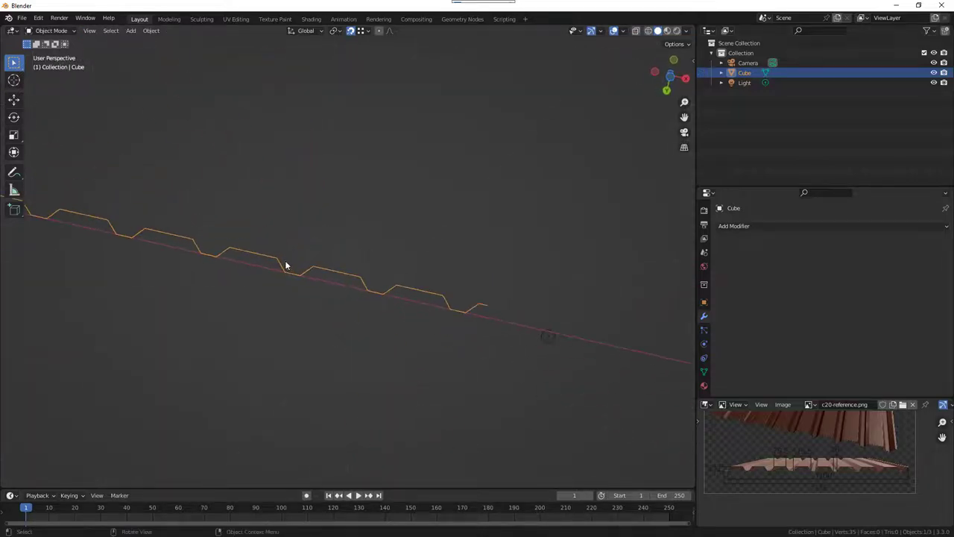
pyautogui.press('`')
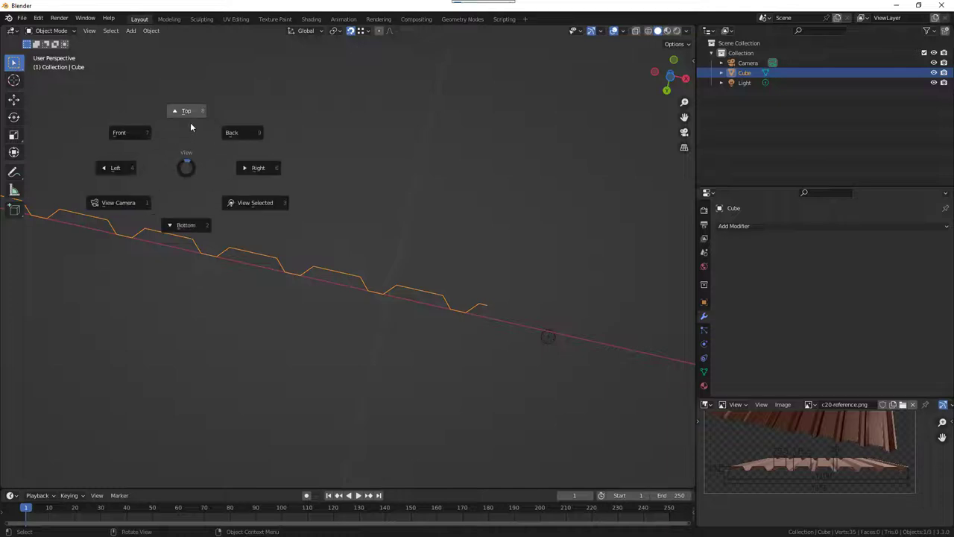
pyautogui.click(186, 225)
pyautogui.keyDown('shift'); pyautogui.moveTo(255, 246); pyautogui.dragTo(679, 240, button='middle'); pyautogui.keyUp('shift')
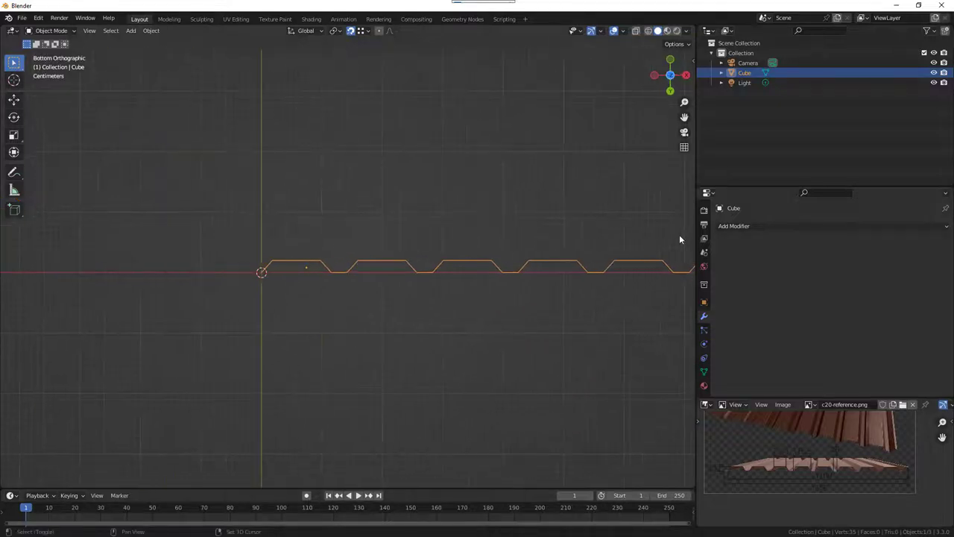
pyautogui.press('Tab')
pyautogui.moveTo(236, 256); pyautogui.dragTo(266, 283)
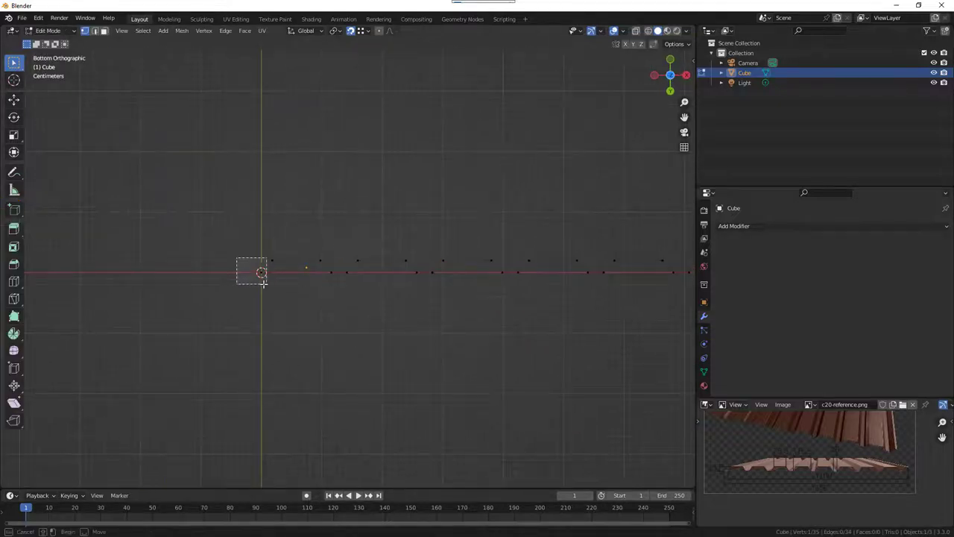
pyautogui.press('g')
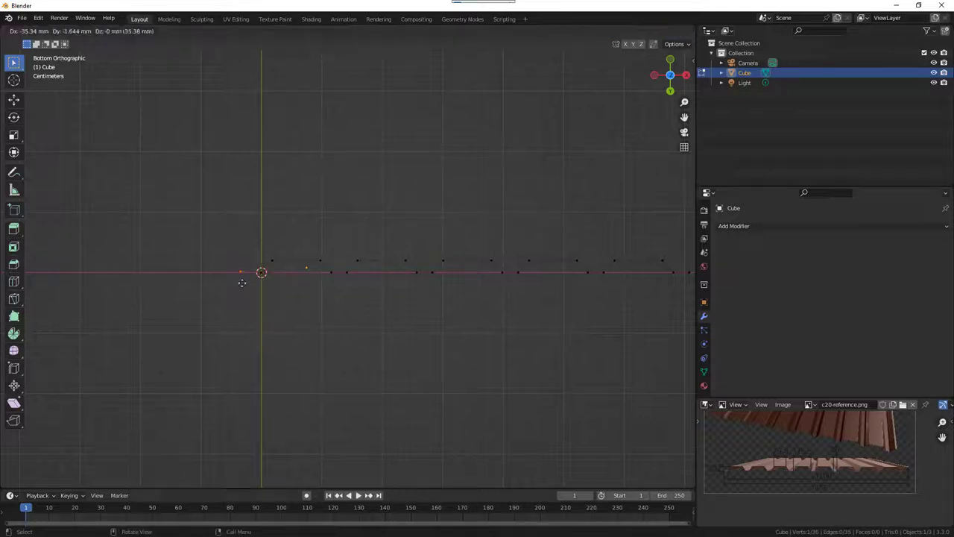
pyautogui.click(241, 282)
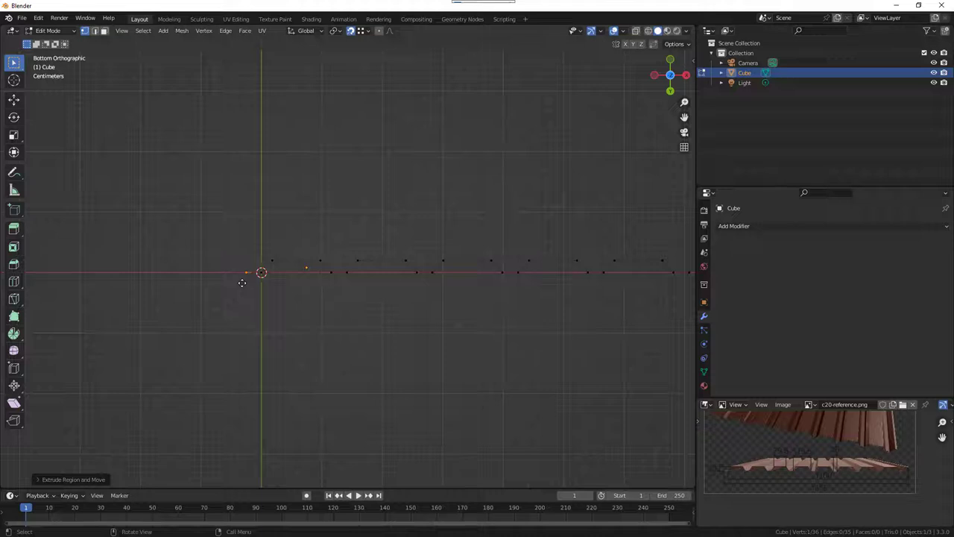
pyautogui.hotkey('ctrl', 'z')
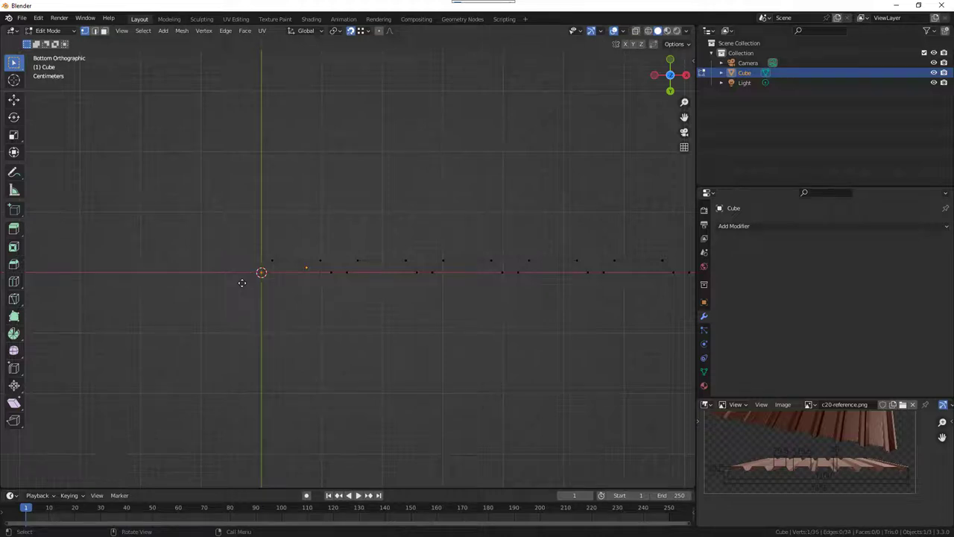
# Extrude the end vertex -0.35 along X and return to Object Mode
pyautogui.press('g')
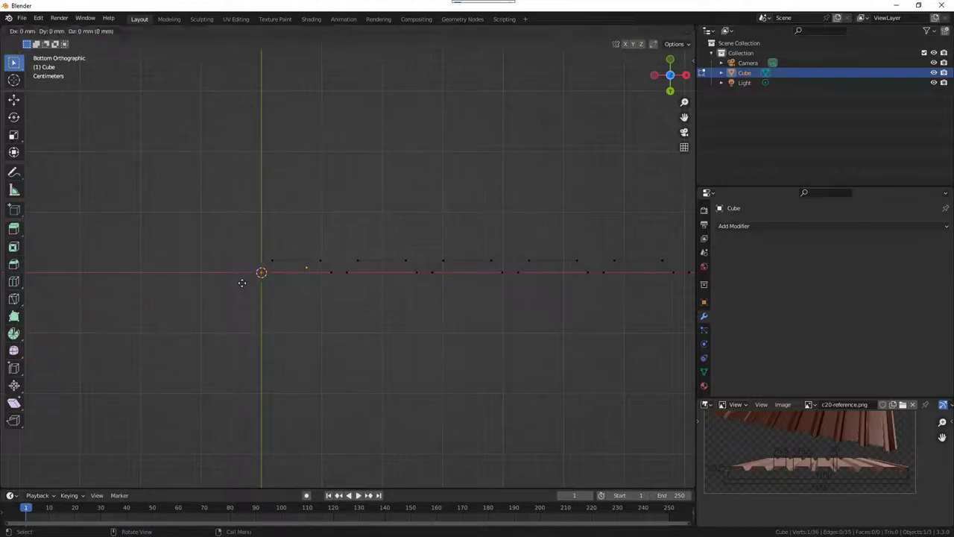
pyautogui.write('x')
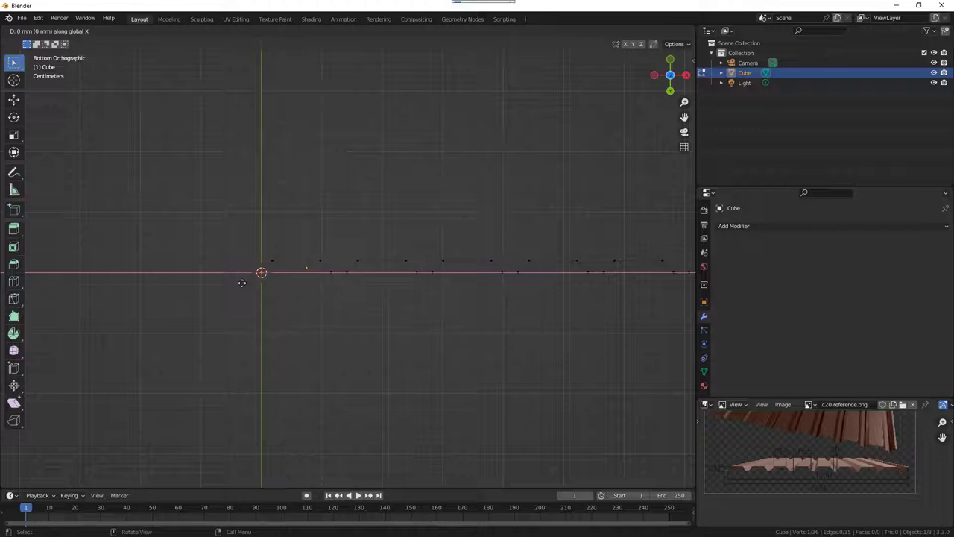
pyautogui.write('-0.35')
pyautogui.press('Return')
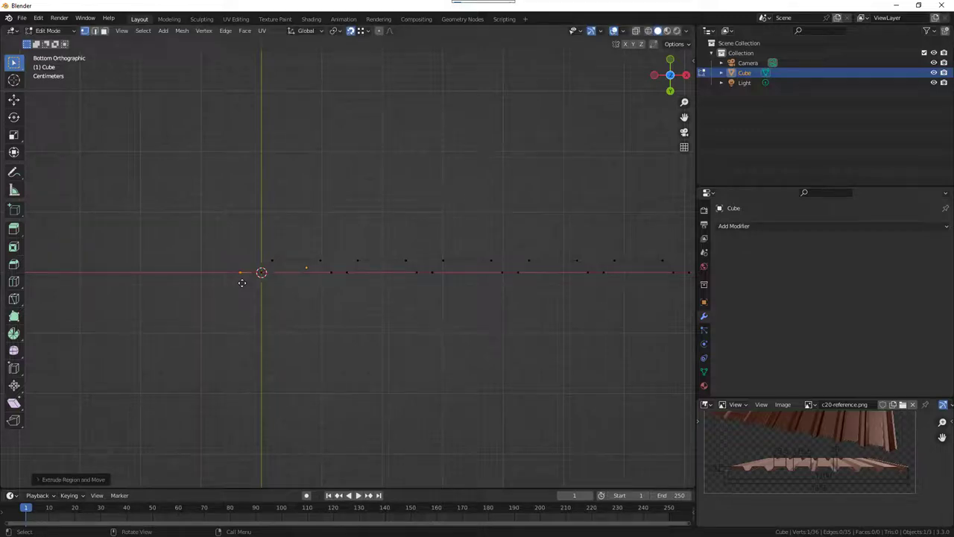
pyautogui.press('Tab')
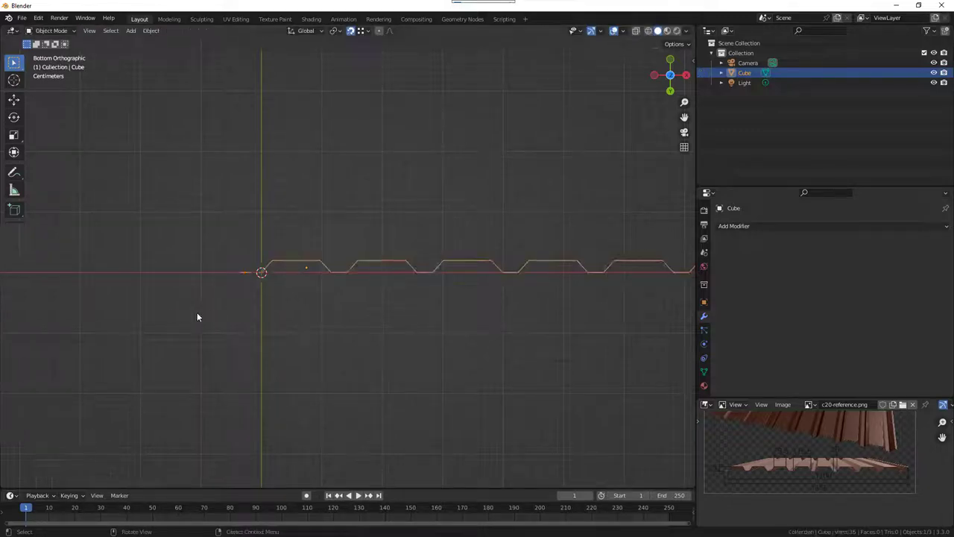
pyautogui.scroll(-2, 170, 312)
# In Front view, select all profile vertices and extrude them 2000 along Z
pyautogui.scroll(-1, 343, 313)
pyautogui.moveTo(342, 313)
pyautogui.keyDown('shift'); pyautogui.mouseDown(button='middle')
pyautogui.moveTo(266, 313)
pyautogui.moveTo(296, 328)
pyautogui.mouseUp(button='middle'); pyautogui.keyUp('shift')
pyautogui.moveTo(310, 296); pyautogui.dragTo(294, 362, button='middle')
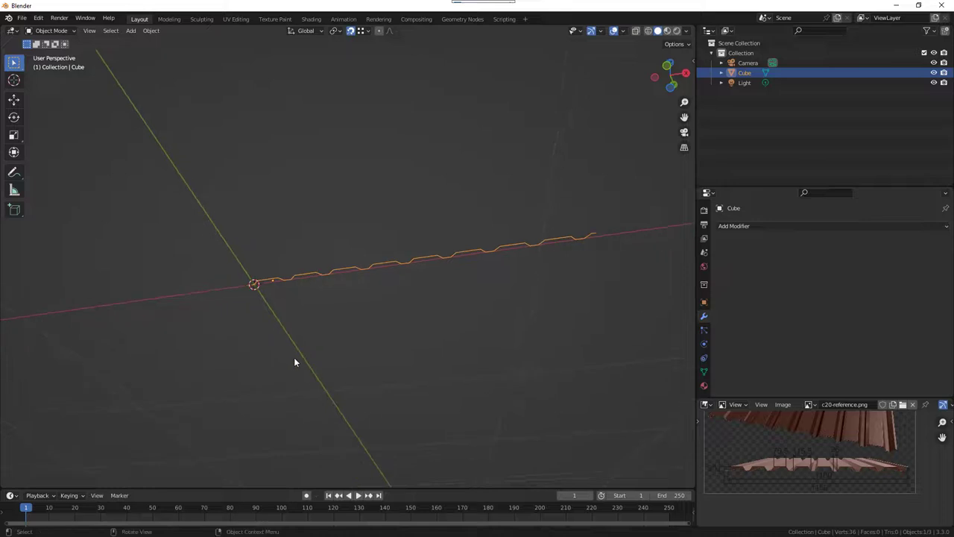
pyautogui.press('`')
pyautogui.click(255, 296)
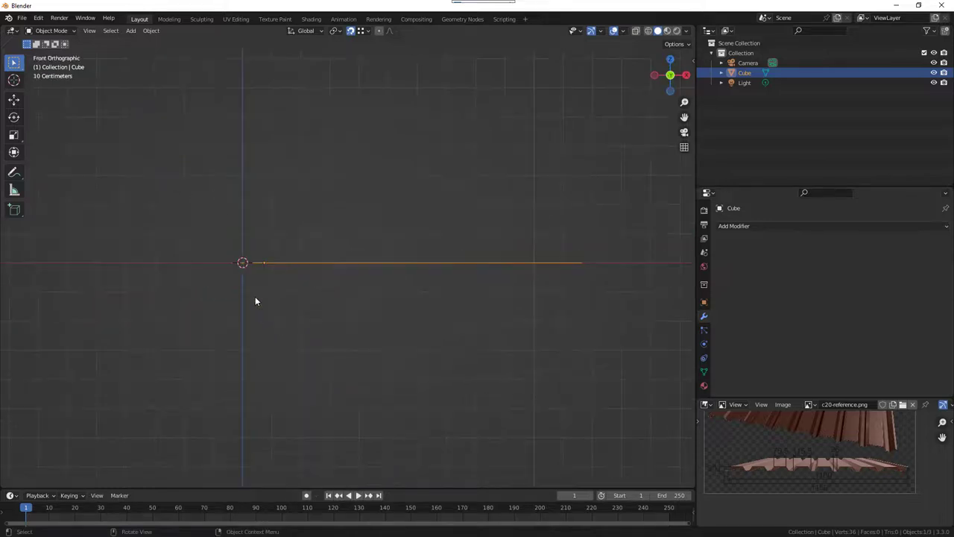
pyautogui.scroll(-2, 329, 332)
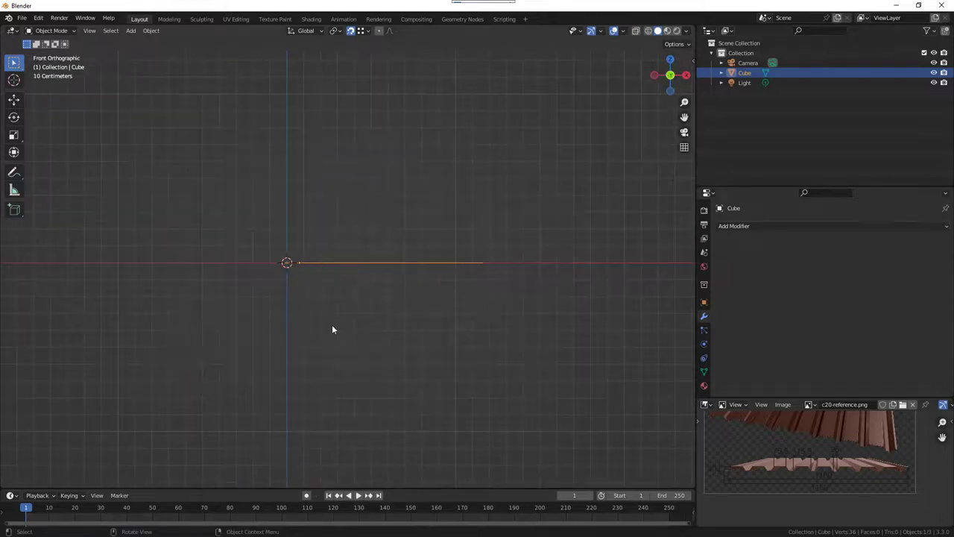
pyautogui.press('Tab')
pyautogui.press('a')
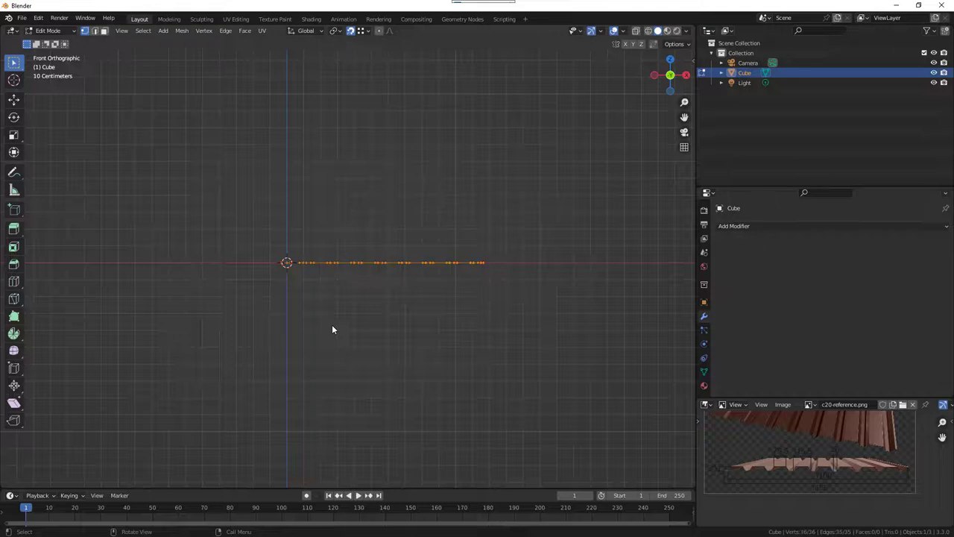
pyautogui.hotkey('shift', 'd')
pyautogui.press('z')
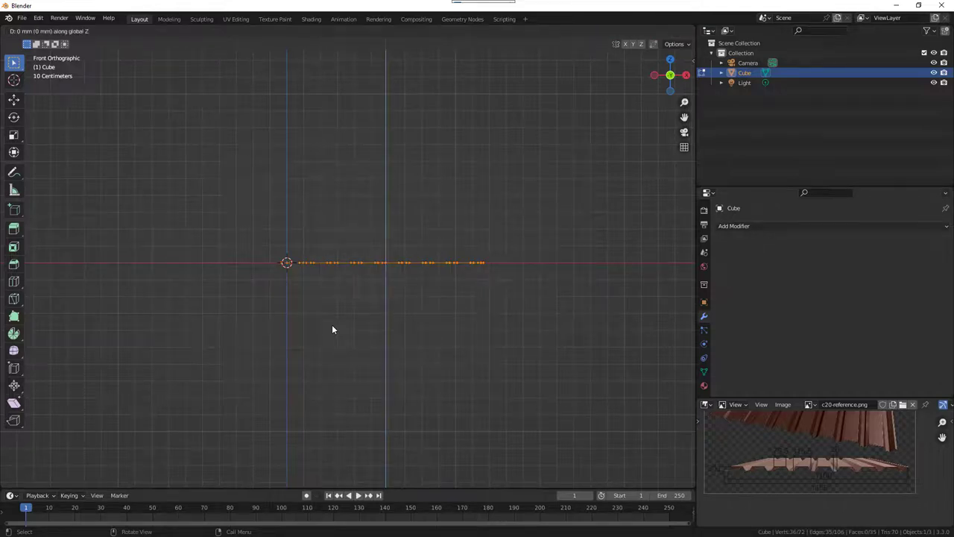
pyautogui.write('20')
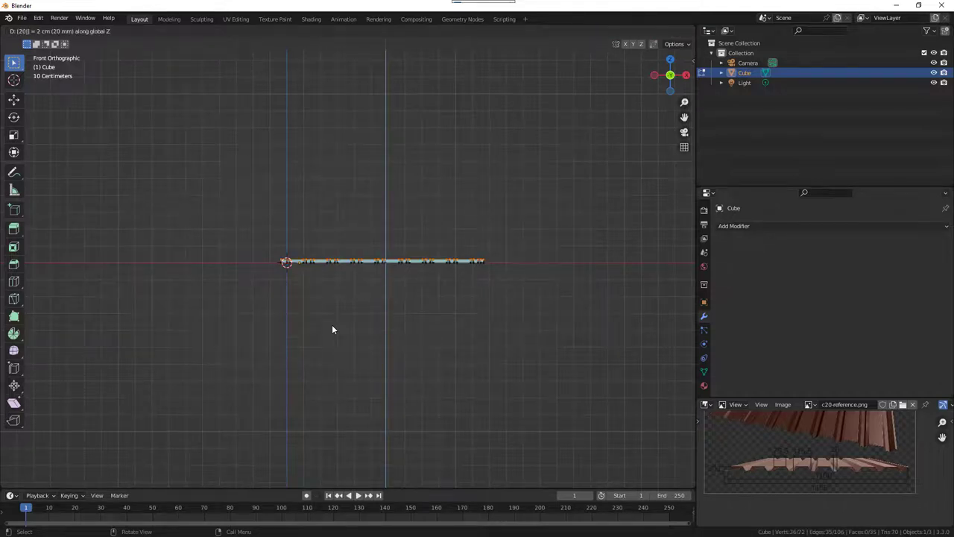
pyautogui.write('00')
pyautogui.press('Return')
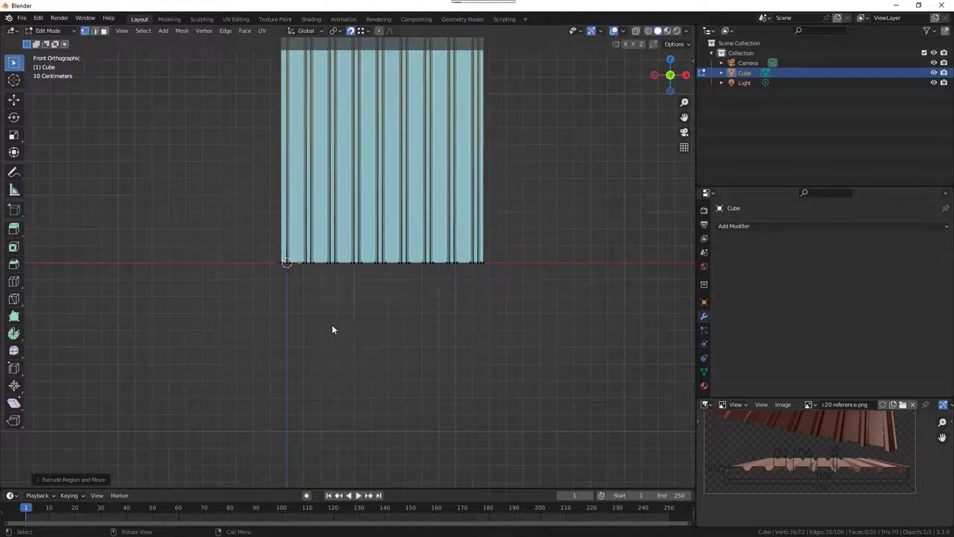
# Orbit around the new ribbed sheet to inspect it, then return to Object Mode
pyautogui.moveTo(334, 275)
pyautogui.mouseDown(button='middle')
pyautogui.moveTo(356, 211)
pyautogui.moveTo(467, 241)
pyautogui.moveTo(388, 238)
pyautogui.moveTo(511, 249)
pyautogui.moveTo(409, 256)
pyautogui.moveTo(518, 280)
pyautogui.moveTo(409, 252)
pyautogui.moveTo(286, 251)
pyautogui.mouseUp(button='middle')
pyautogui.scroll(5, 276, 244)
pyautogui.moveTo(200, 230)
pyautogui.mouseDown(button='middle')
pyautogui.moveTo(96, 223)
pyautogui.moveTo(273, 302)
pyautogui.moveTo(366, 294)
pyautogui.mouseUp(button='middle')
pyautogui.scroll(3, 345, 279)
pyautogui.scroll(-2, 344, 279)
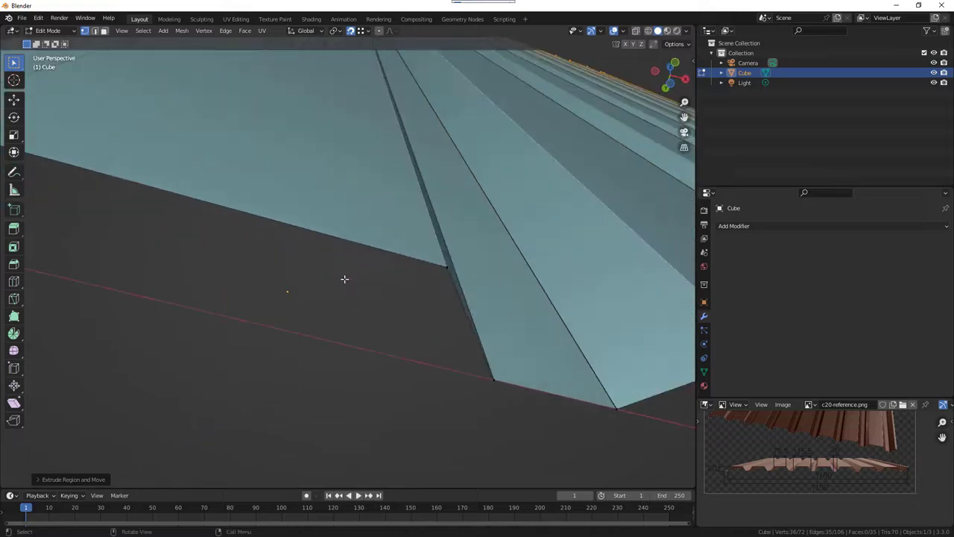
pyautogui.press('Tab')
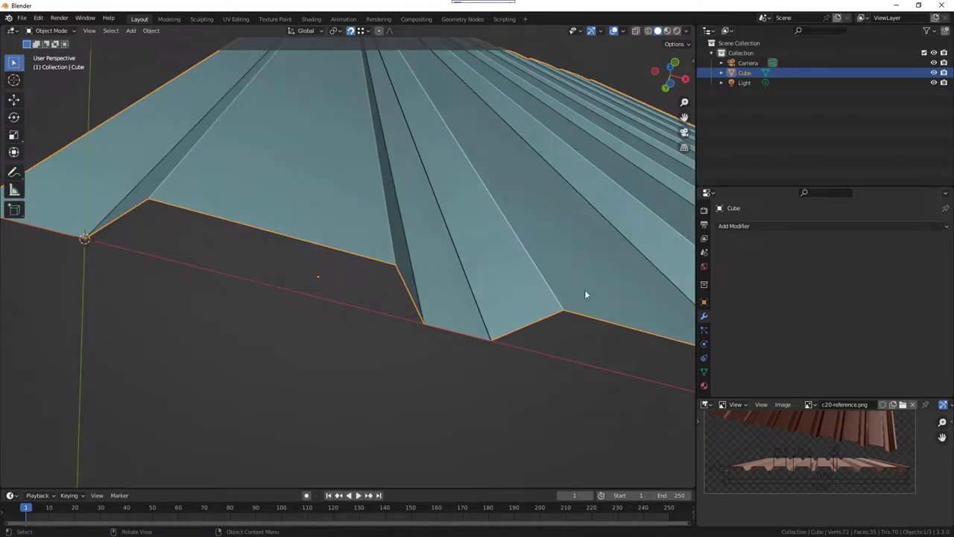
# Add a Solidify modifier with 4.5 mm thickness and Even Thickness enabled
pyautogui.click(739, 226)
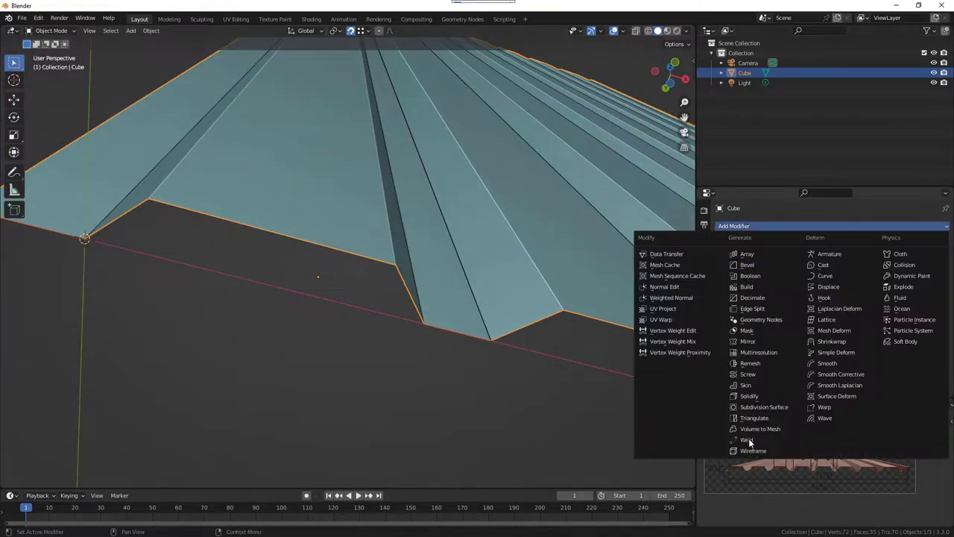
pyautogui.click(754, 398)
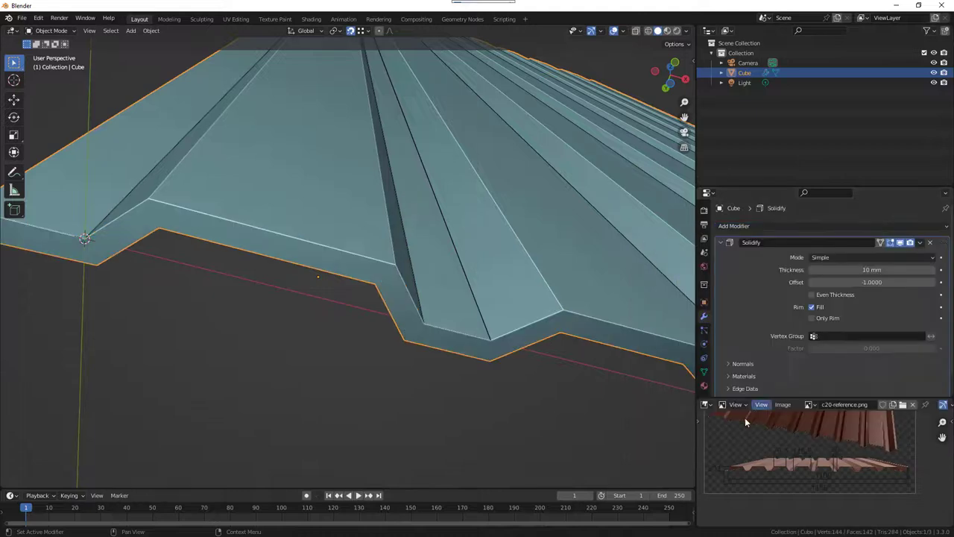
pyautogui.click(872, 270)
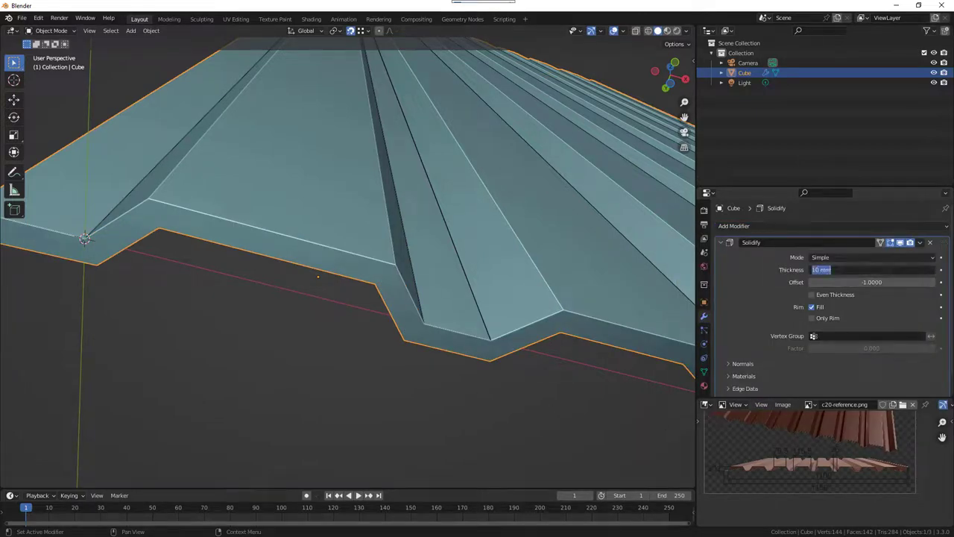
pyautogui.write('4.5')
pyautogui.press('Return')
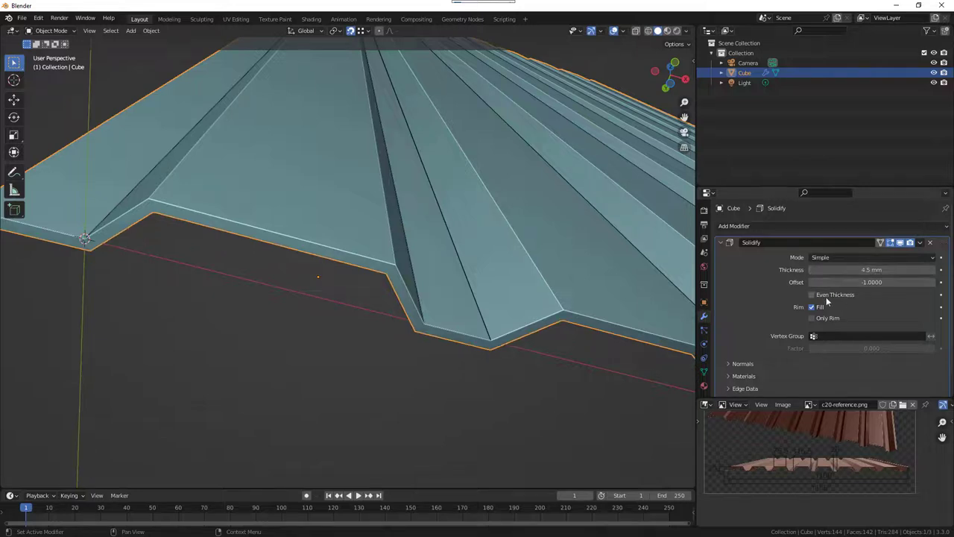
pyautogui.click(826, 297)
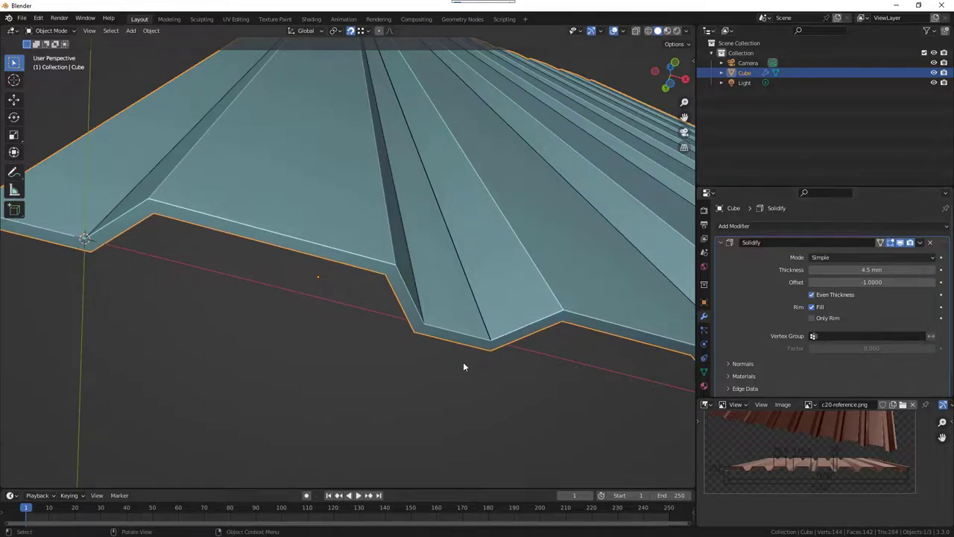
# Reduce the Solidify thickness to 0.45 mm
pyautogui.moveTo(463, 362); pyautogui.dragTo(462, 363, button='middle')
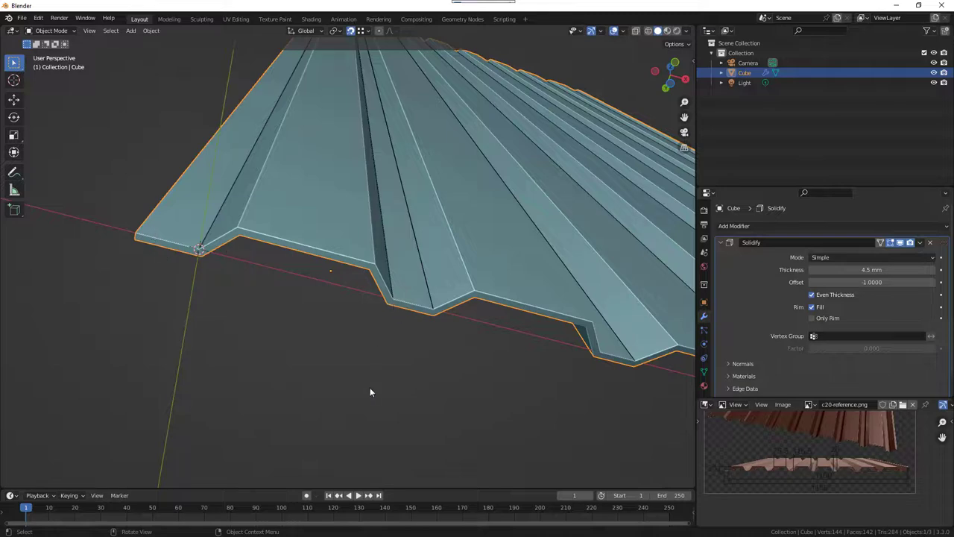
pyautogui.moveTo(370, 387); pyautogui.dragTo(372, 371, button='middle')
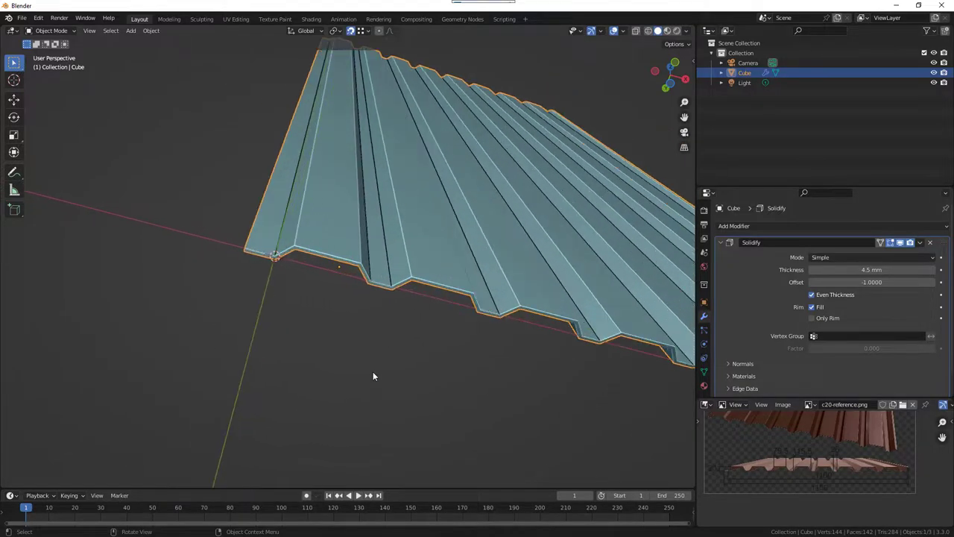
pyautogui.doubleClick(828, 269)
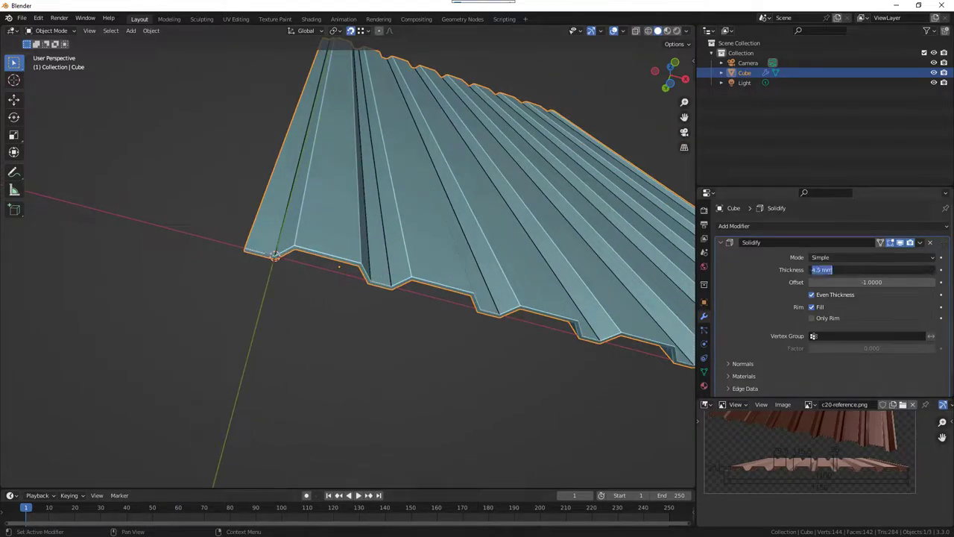
pyautogui.write('0.45')
pyautogui.press('Return')
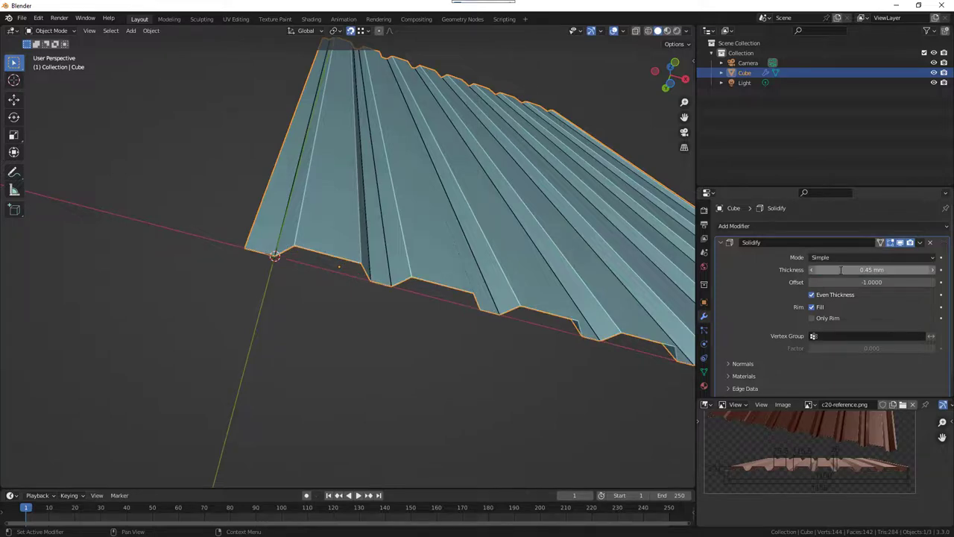
pyautogui.scroll(2, 350, 262)
pyautogui.scroll(2, 318, 260)
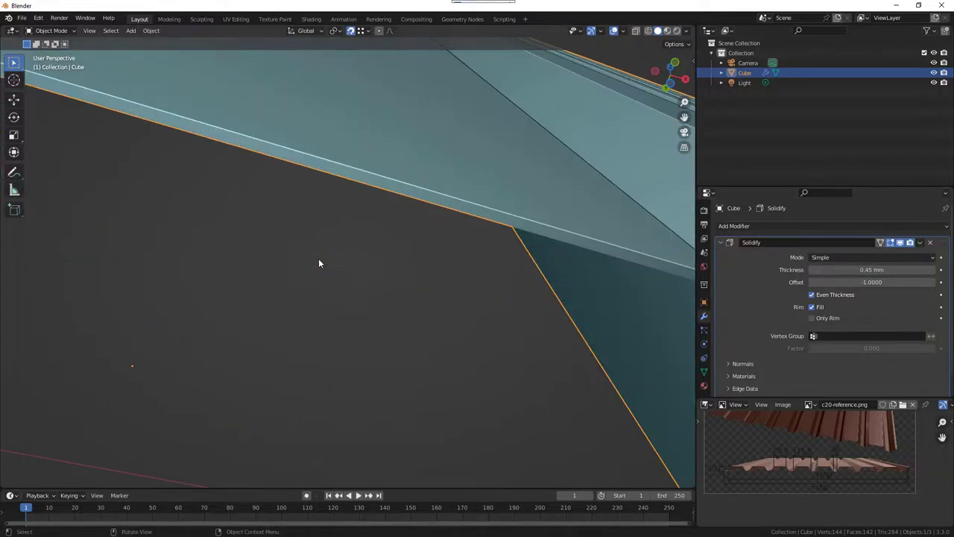
pyautogui.scroll(2, 319, 259)
pyautogui.scroll(-4, 387, 298)
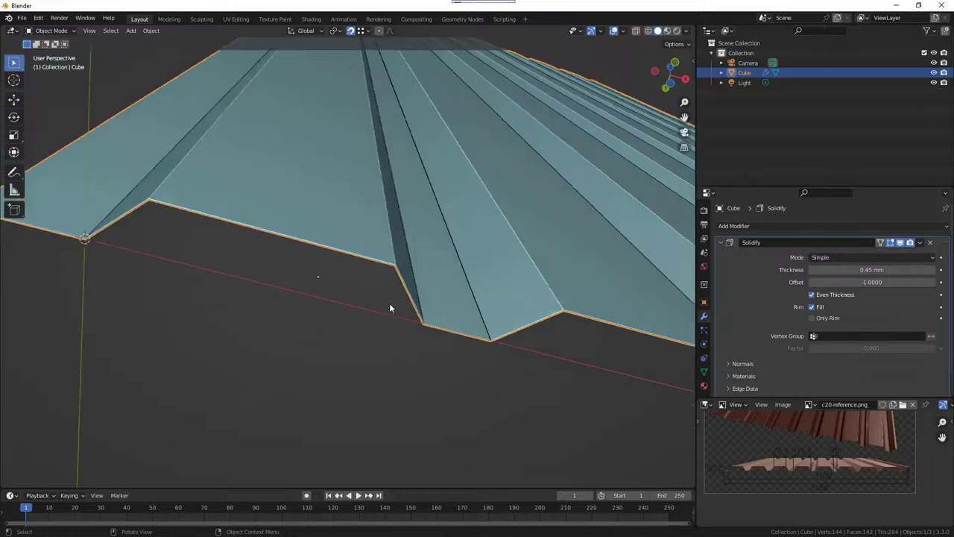
pyautogui.scroll(-2, 383, 301)
pyautogui.scroll(-2, 350, 287)
pyautogui.scroll(-1, 358, 274)
pyautogui.scroll(-3, 372, 271)
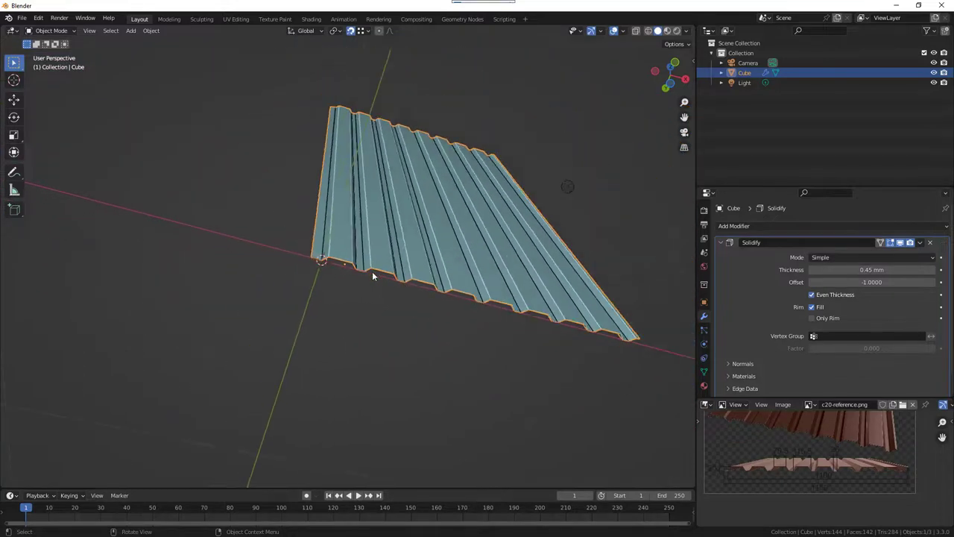
pyautogui.moveTo(372, 271)
pyautogui.mouseDown(button='middle')
pyautogui.moveTo(464, 291)
pyautogui.moveTo(460, 205)
pyautogui.moveTo(407, 406)
pyautogui.moveTo(410, 383)
pyautogui.moveTo(383, 245)
pyautogui.moveTo(390, 236)
pyautogui.moveTo(398, 264)
pyautogui.moveTo(336, 246)
pyautogui.moveTo(532, 321)
pyautogui.moveTo(420, 129)
pyautogui.moveTo(417, 47)
pyautogui.moveTo(458, 92)
pyautogui.moveTo(355, 255)
pyautogui.moveTo(396, 256)
pyautogui.moveTo(355, 279)
pyautogui.moveTo(412, 282)
pyautogui.moveTo(347, 272)
pyautogui.moveTo(349, 283)
pyautogui.moveTo(519, 288)
pyautogui.moveTo(317, 276)
pyautogui.moveTo(356, 291)
pyautogui.moveTo(296, 301)
pyautogui.moveTo(405, 298)
pyautogui.moveTo(328, 300)
pyautogui.moveTo(352, 313)
pyautogui.moveTo(539, 313)
pyautogui.moveTo(340, 326)
pyautogui.mouseUp(button='middle')
pyautogui.moveTo(265, 298)
pyautogui.mouseDown(button='middle')
pyautogui.moveTo(528, 296)
pyautogui.moveTo(386, 300)
pyautogui.moveTo(394, 316)
pyautogui.moveTo(450, 297)
pyautogui.moveTo(391, 302)
pyautogui.moveTo(437, 305)
pyautogui.mouseUp(button='middle')
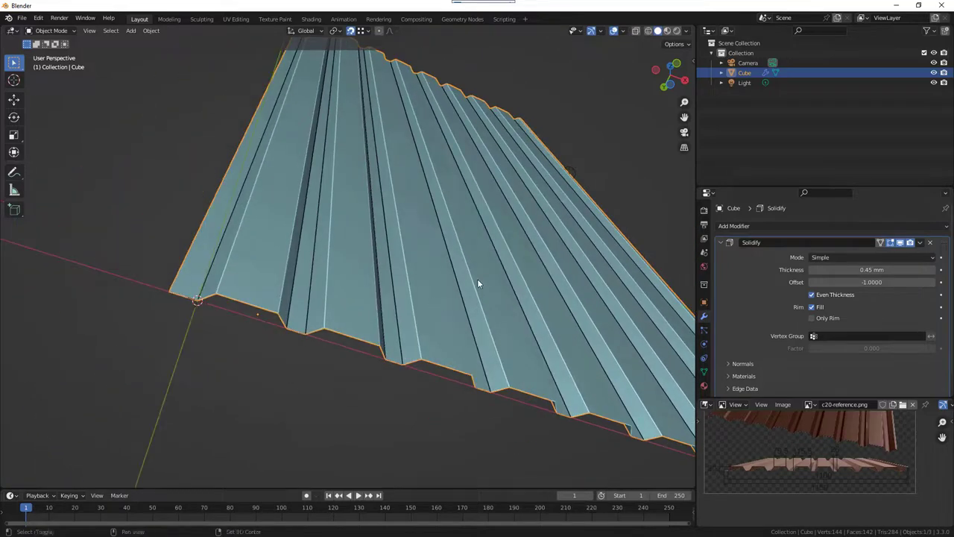
pyautogui.moveTo(480, 281); pyautogui.dragTo(406, 302, button='middle')
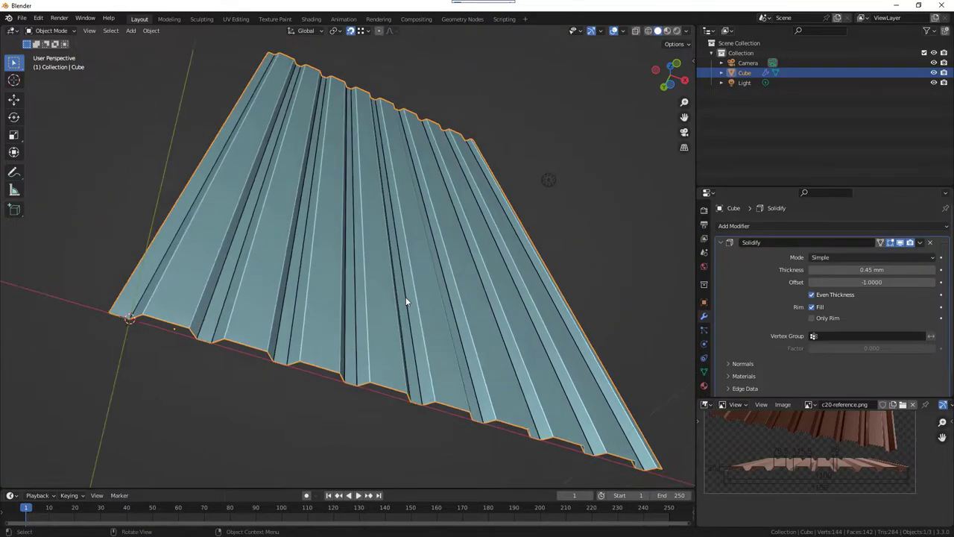